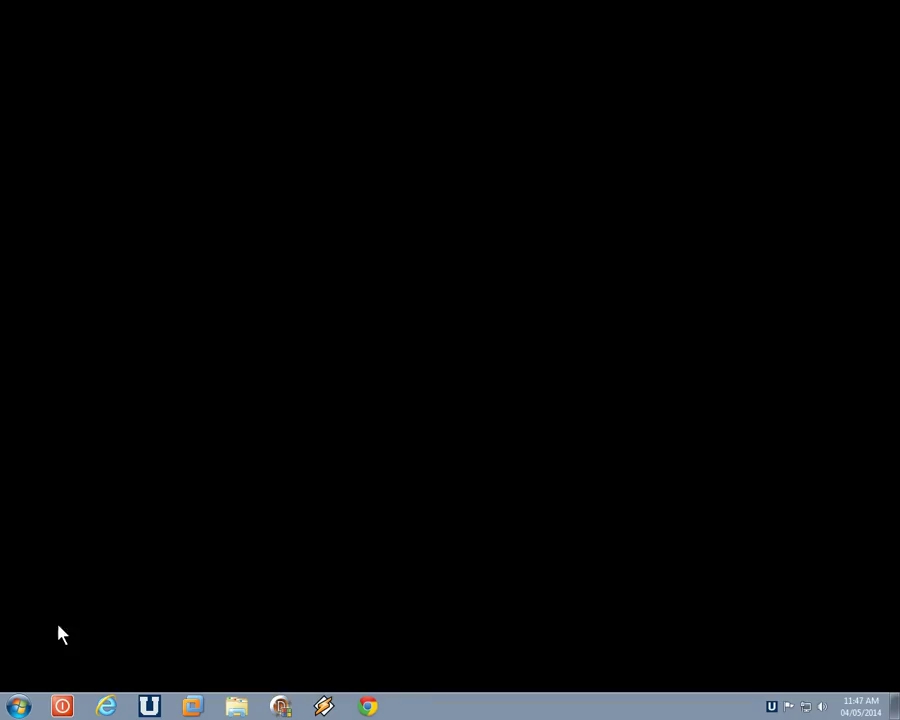
Step: Search the web for 'firefox' from Internet Explorer's address bar
{"action": "left_click", "coordinate": [106, 706]}
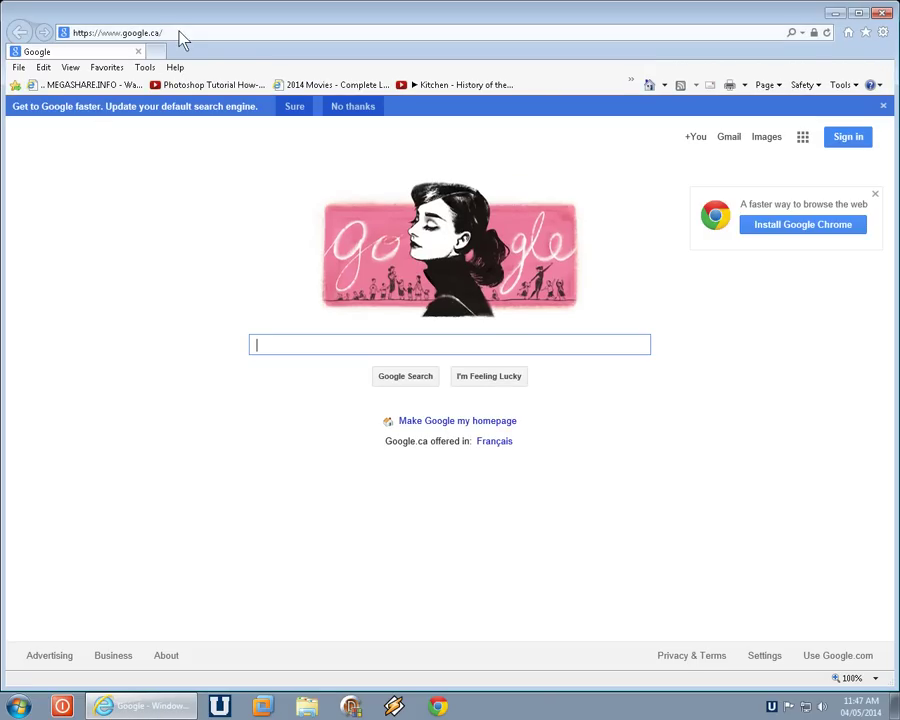
{"action": "left_click", "coordinate": [172, 32]}
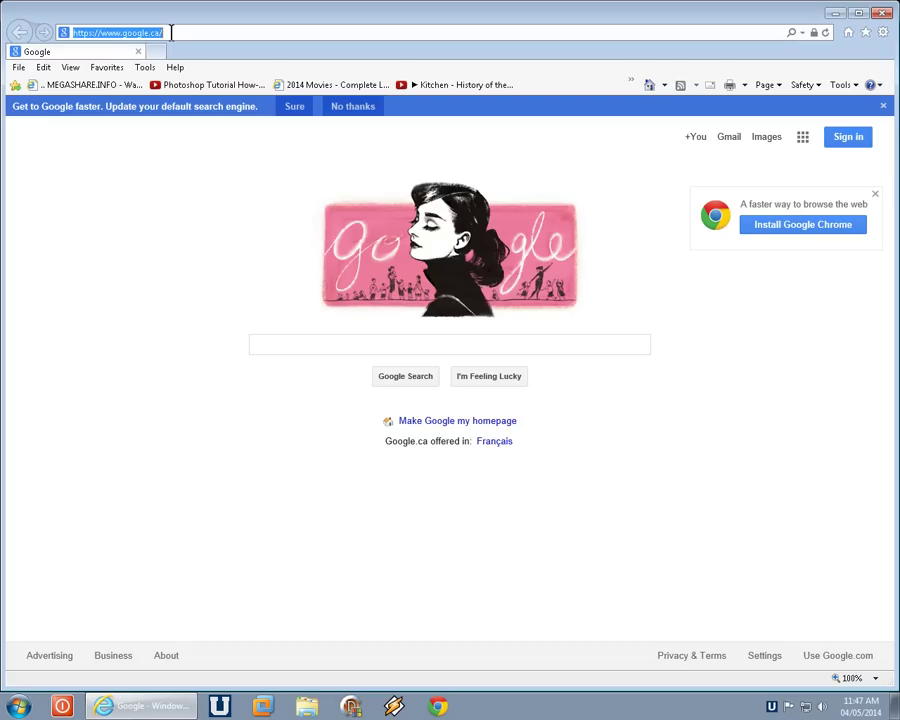
{"action": "type", "text": "firefox"}
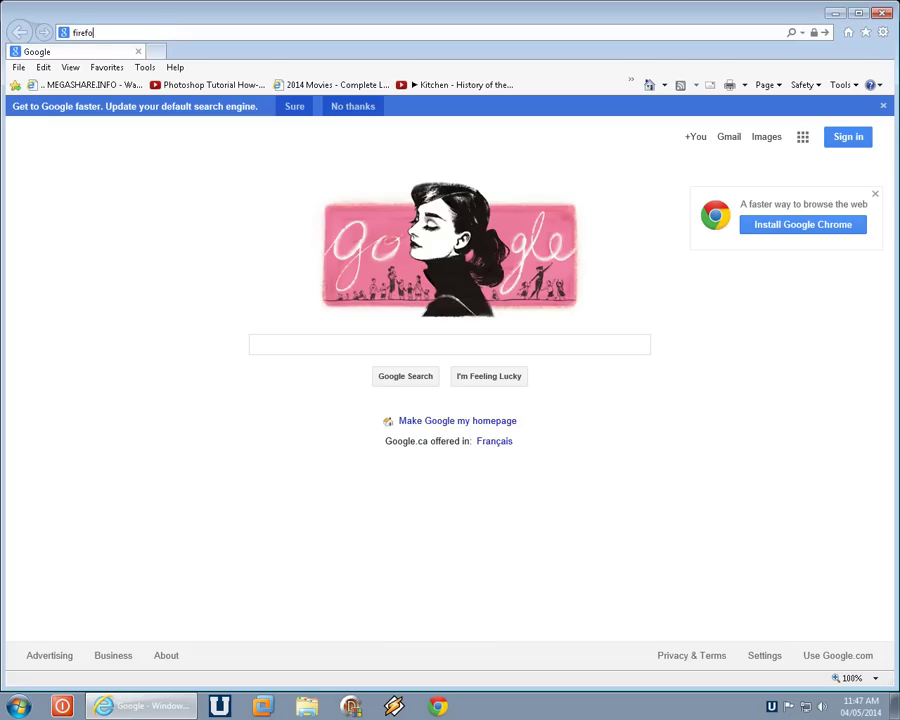
{"action": "key", "text": "Return"}
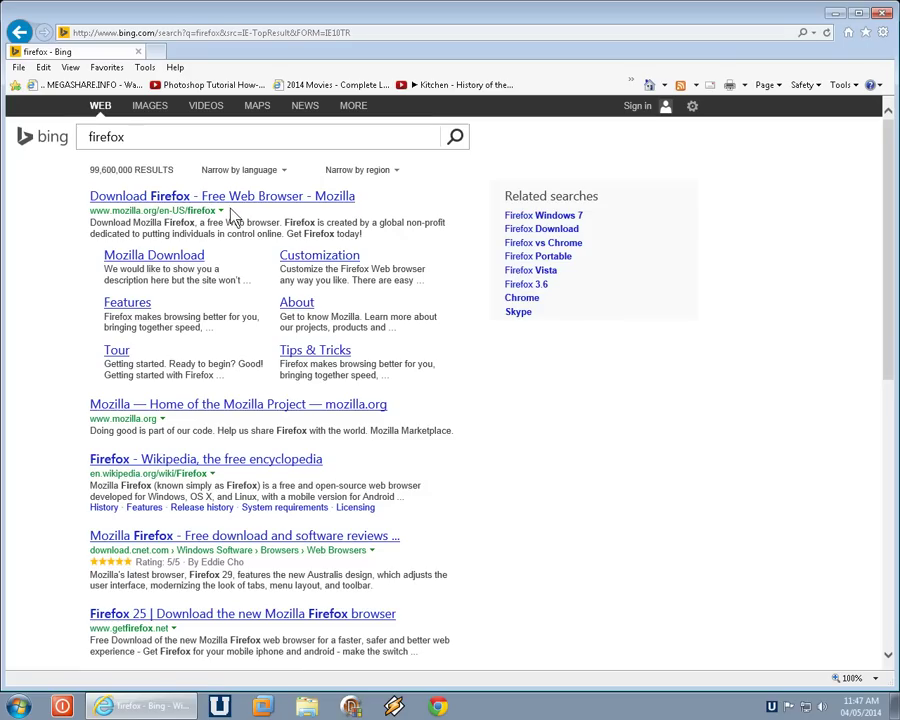
Step: Open the Mozilla result, download Firefox and run Firefox Setup Stub 29.0.exe
{"action": "left_click", "coordinate": [251, 201]}
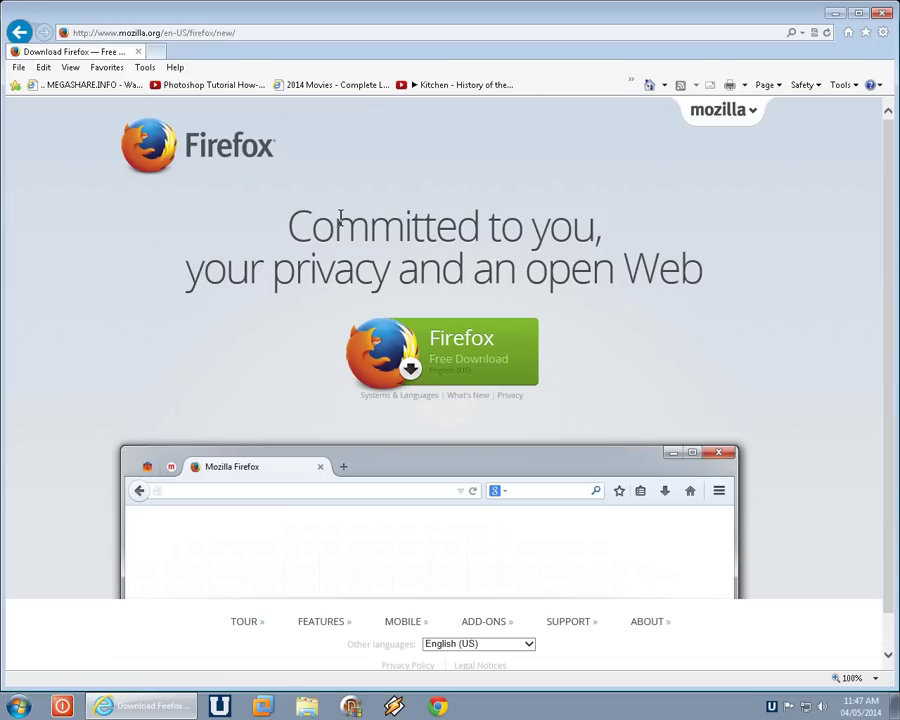
{"action": "left_click", "coordinate": [474, 355]}
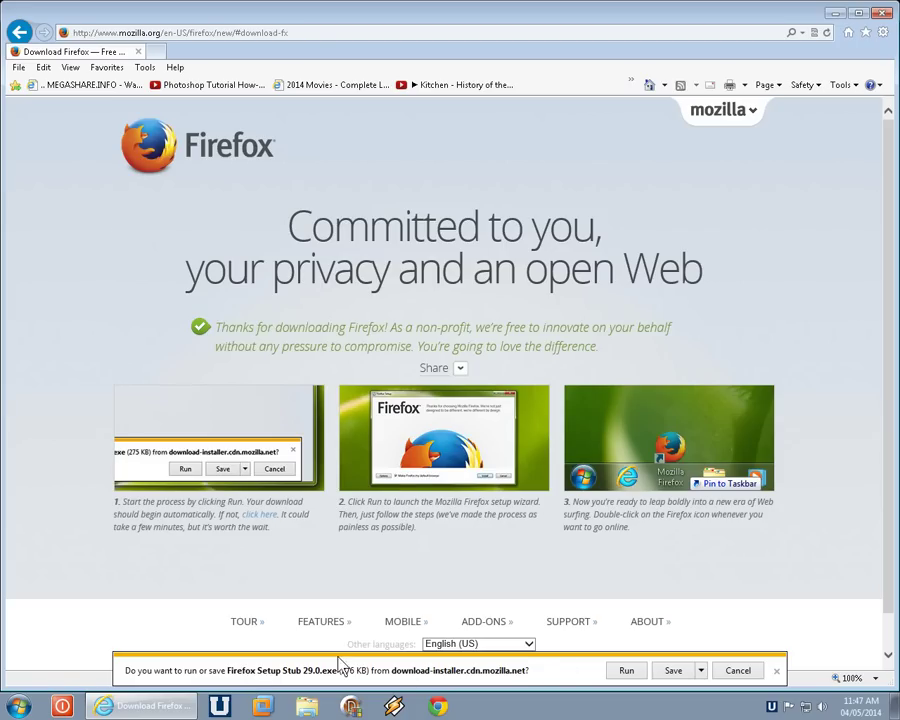
{"action": "left_click", "coordinate": [627, 671]}
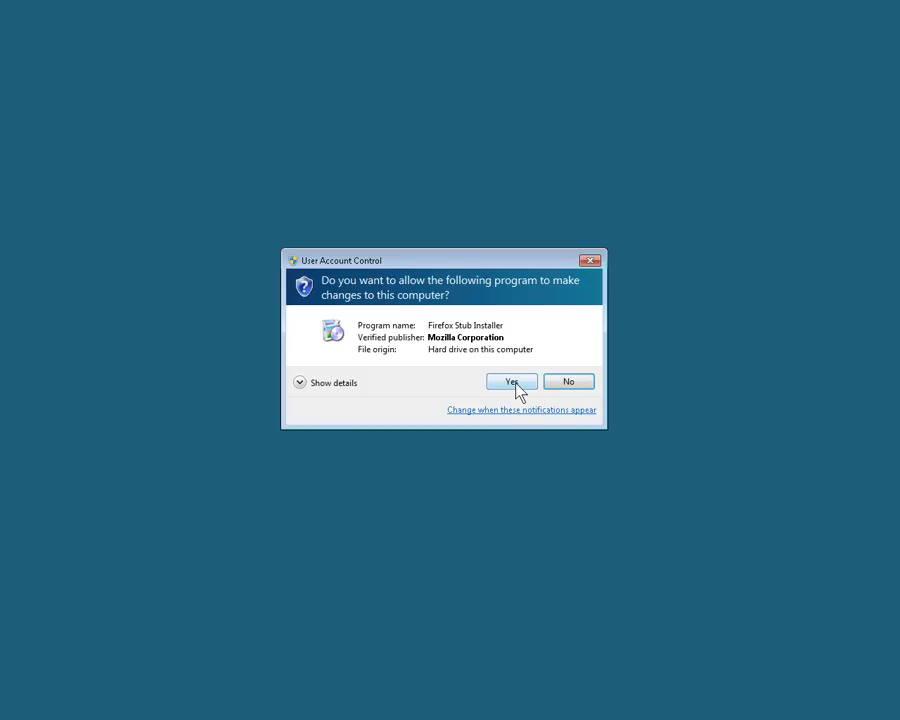
Step: Approve the installer's User Account Control prompt and uncheck 'Make Firefox my default browser'
{"action": "left_click", "coordinate": [514, 382]}
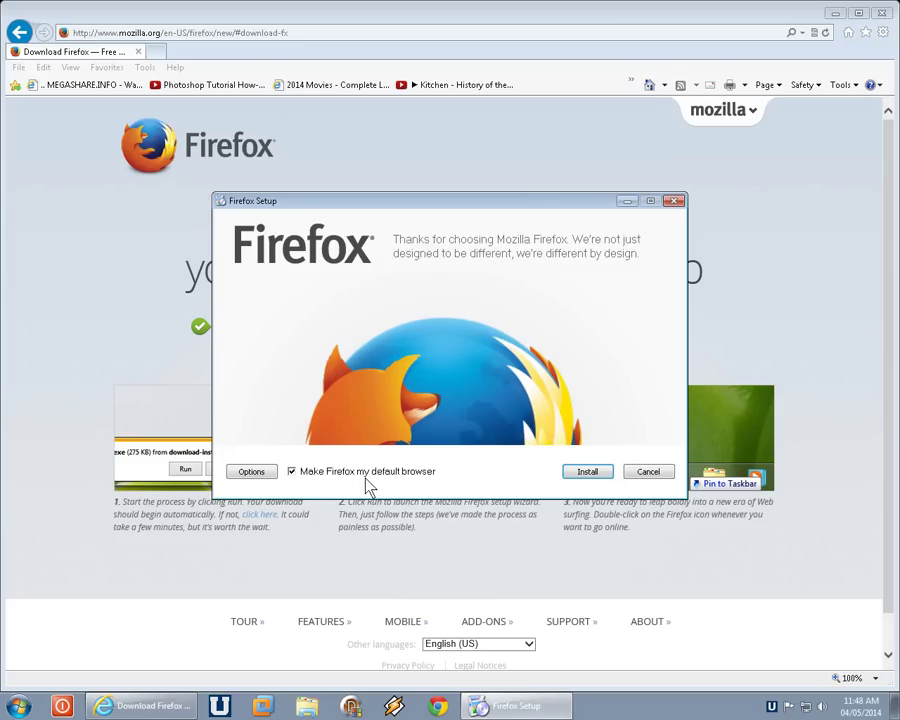
{"action": "left_click", "coordinate": [291, 472]}
Step: Disable sending installation data and the background update service, then install Firefox
{"action": "left_click", "coordinate": [266, 476]}
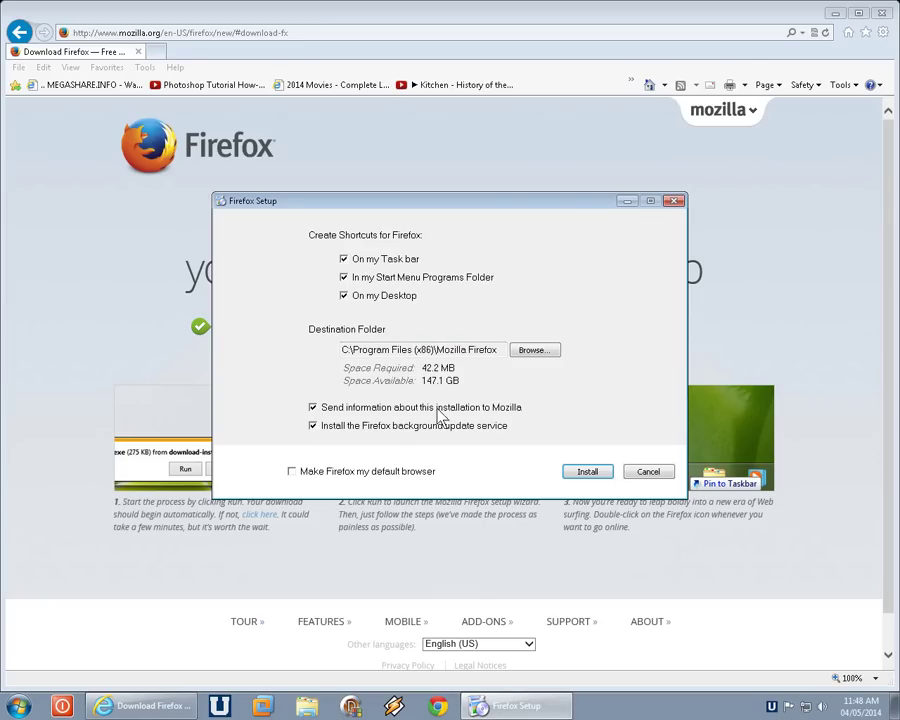
{"action": "left_click", "coordinate": [313, 408]}
{"action": "left_click", "coordinate": [314, 427]}
{"action": "left_click", "coordinate": [587, 472]}
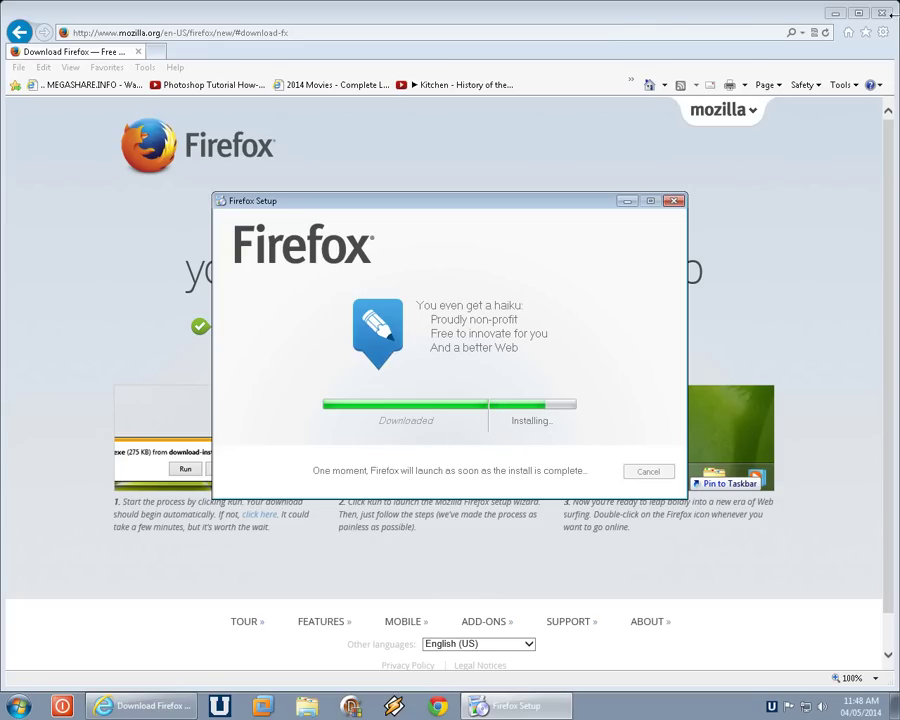
Step: Close Internet Explorer and choose 'Don't import anything' in the Import Wizard
{"action": "left_click", "coordinate": [884, 14]}
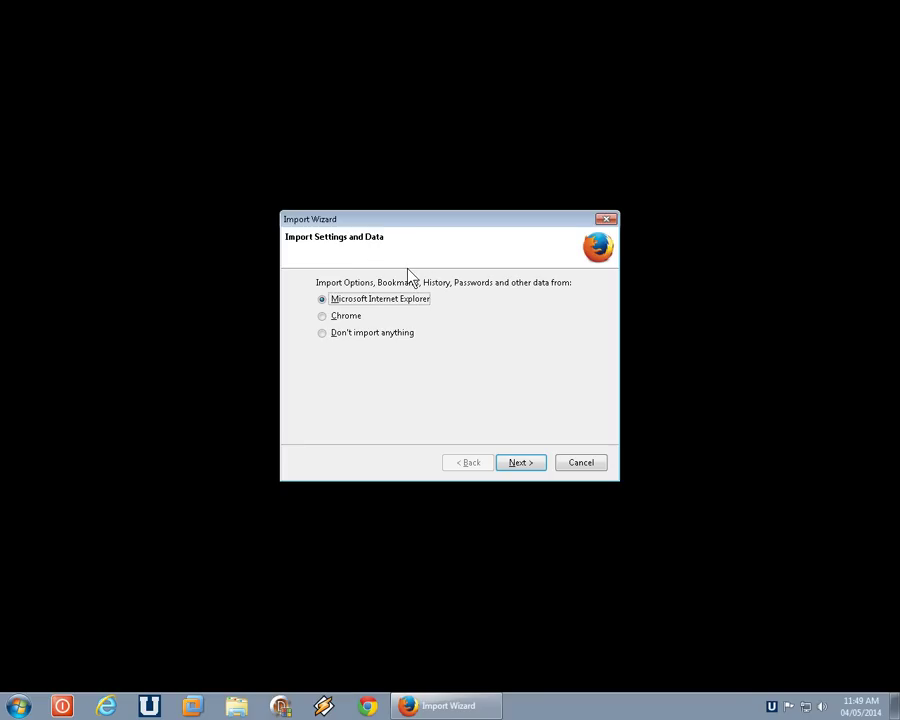
{"action": "left_click", "coordinate": [322, 317]}
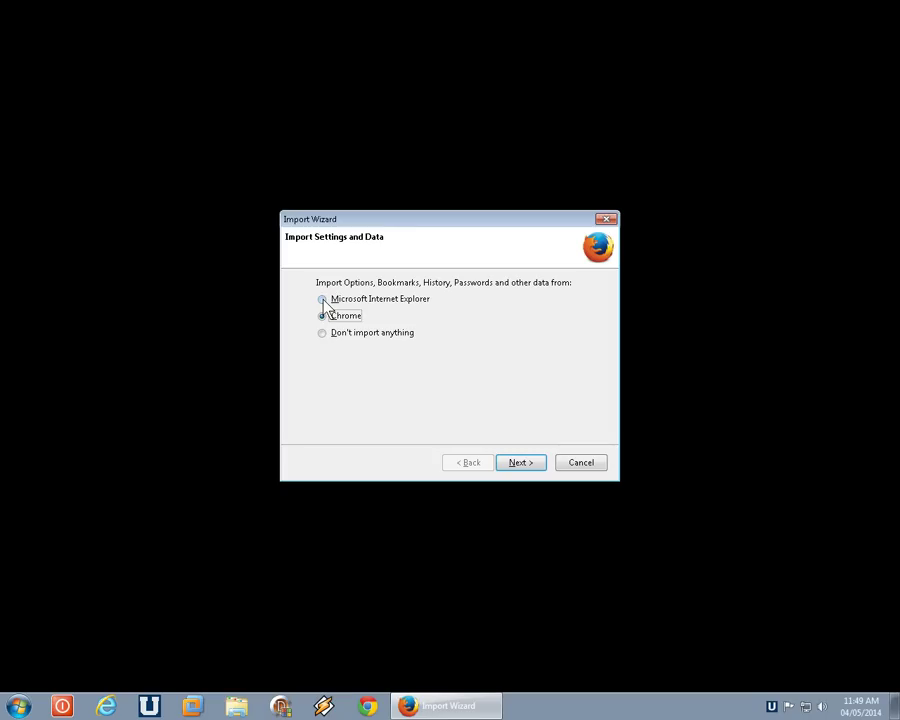
{"action": "left_click", "coordinate": [323, 300]}
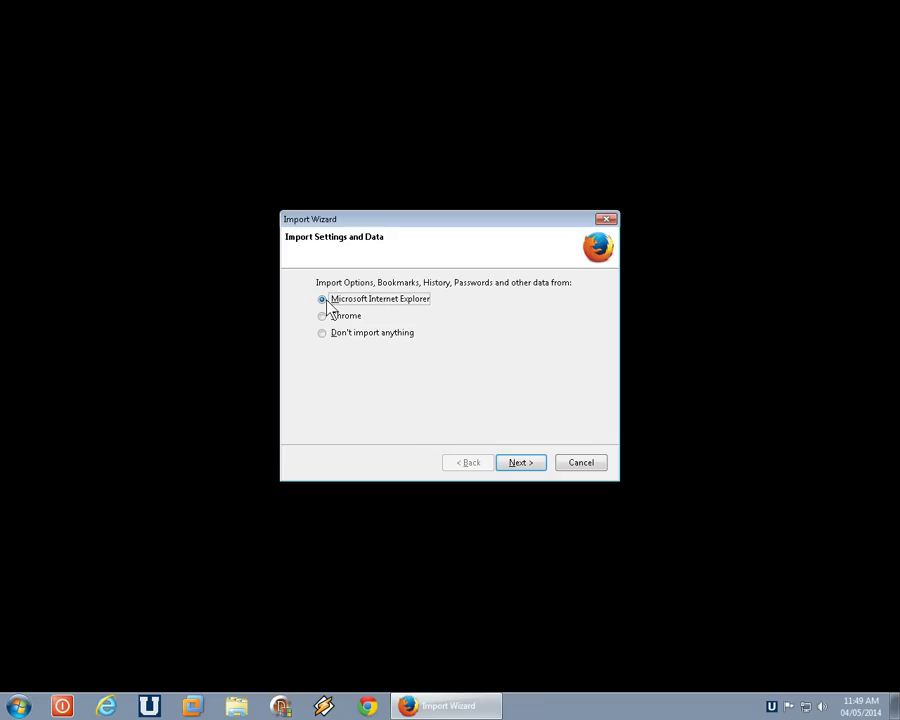
{"action": "left_click", "coordinate": [322, 334]}
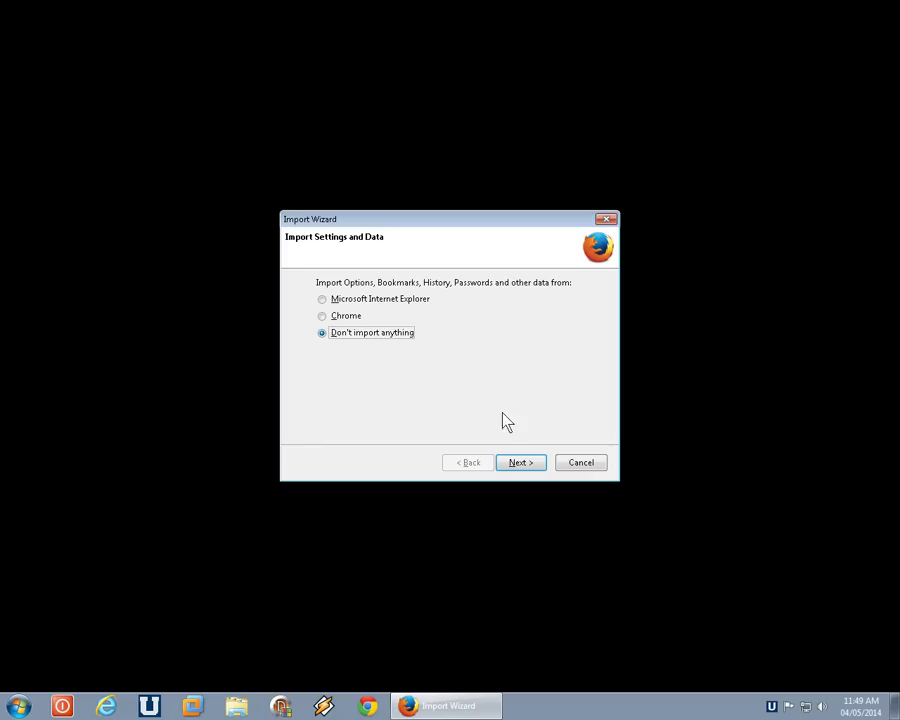
{"action": "left_click", "coordinate": [524, 465]}
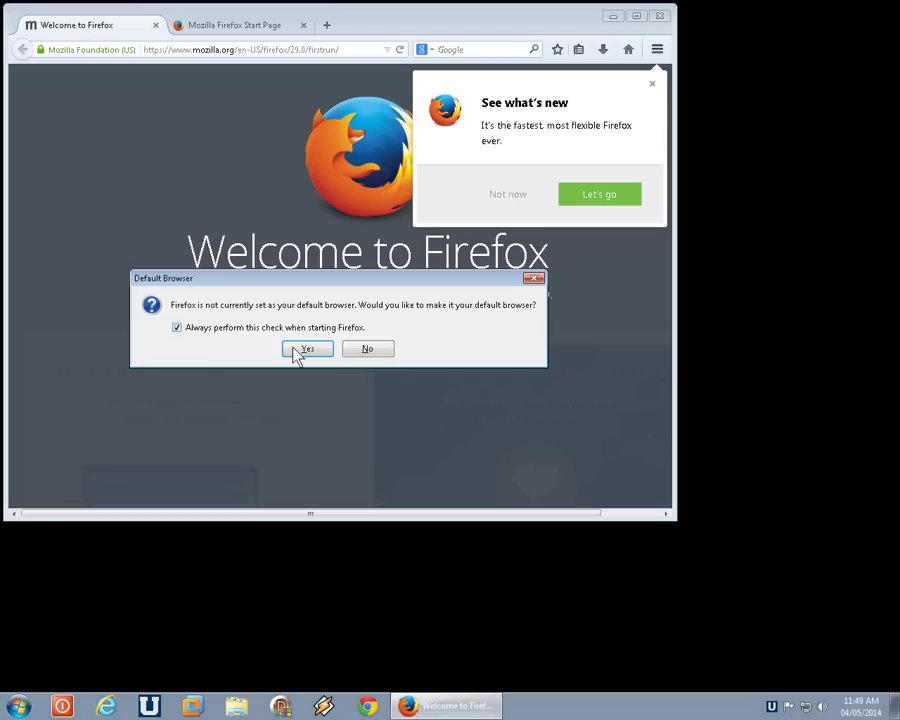
Step: Turn off the startup default-browser check and answer No to the default-browser prompt
{"action": "left_click", "coordinate": [177, 328]}
{"action": "left_click", "coordinate": [366, 350]}
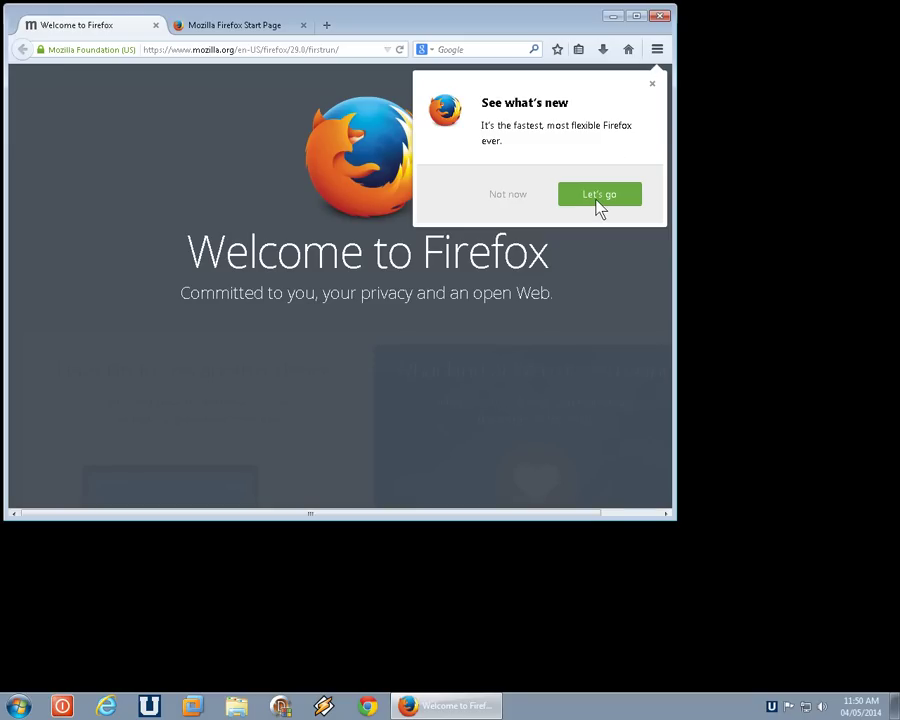
Step: Close the 'See what's new' popup, maximize Firefox and close the Welcome to Firefox tab
{"action": "left_click", "coordinate": [651, 87]}
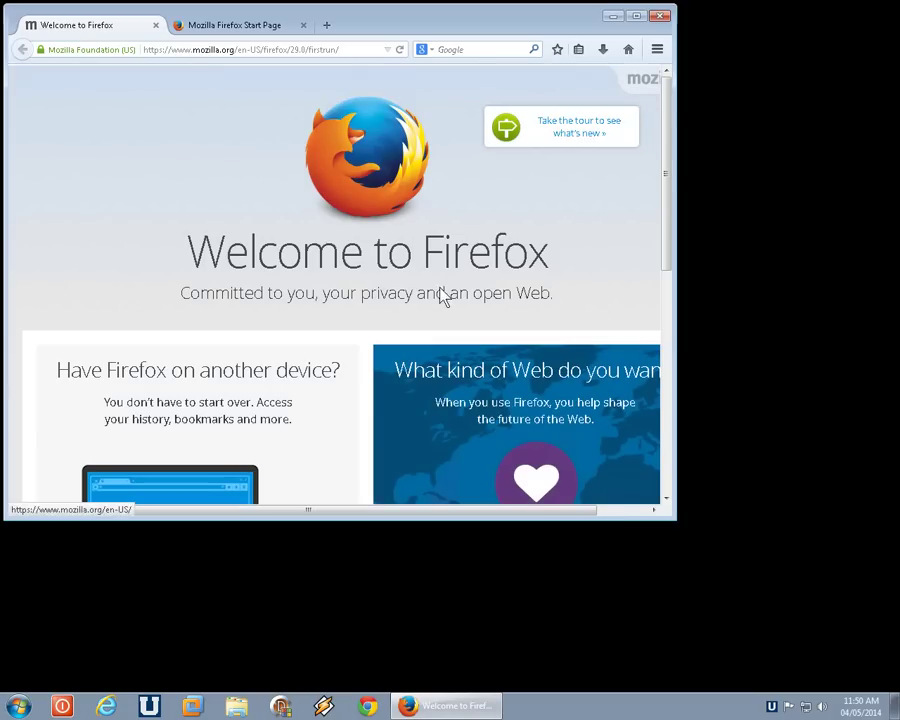
{"action": "left_click", "coordinate": [635, 16]}
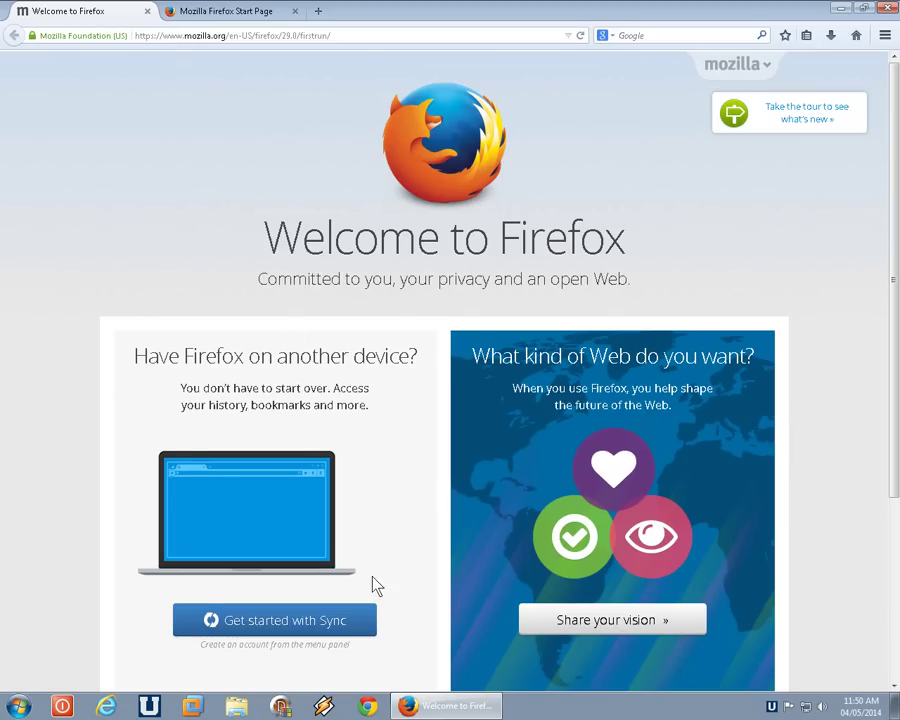
{"action": "scroll", "coordinate": [416, 514], "scroll_direction": "down", "scroll_amount": 3}
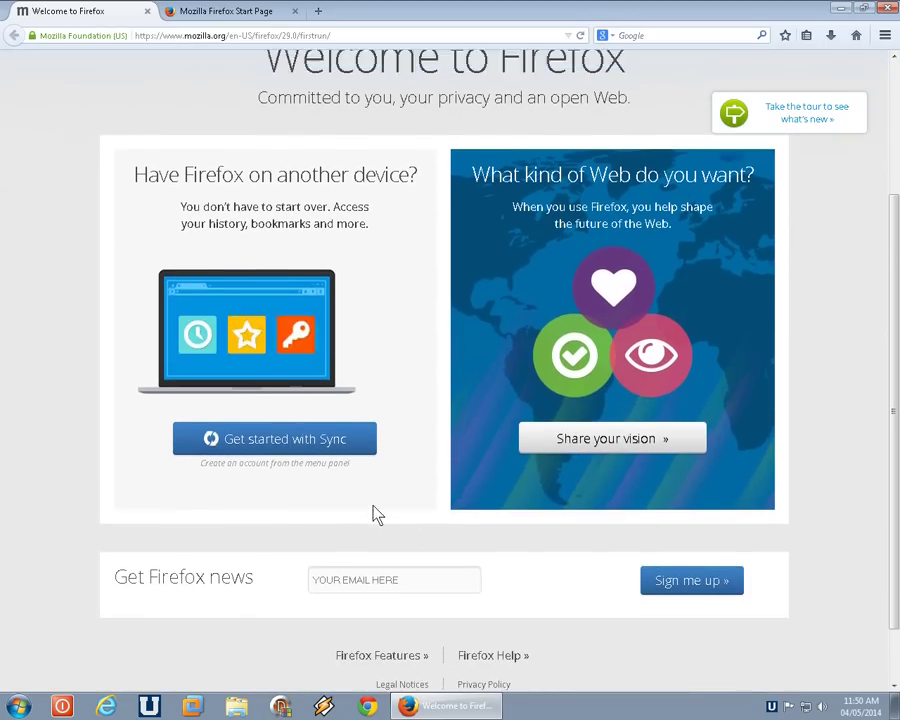
{"action": "scroll", "coordinate": [376, 514], "scroll_direction": "up", "scroll_amount": 3}
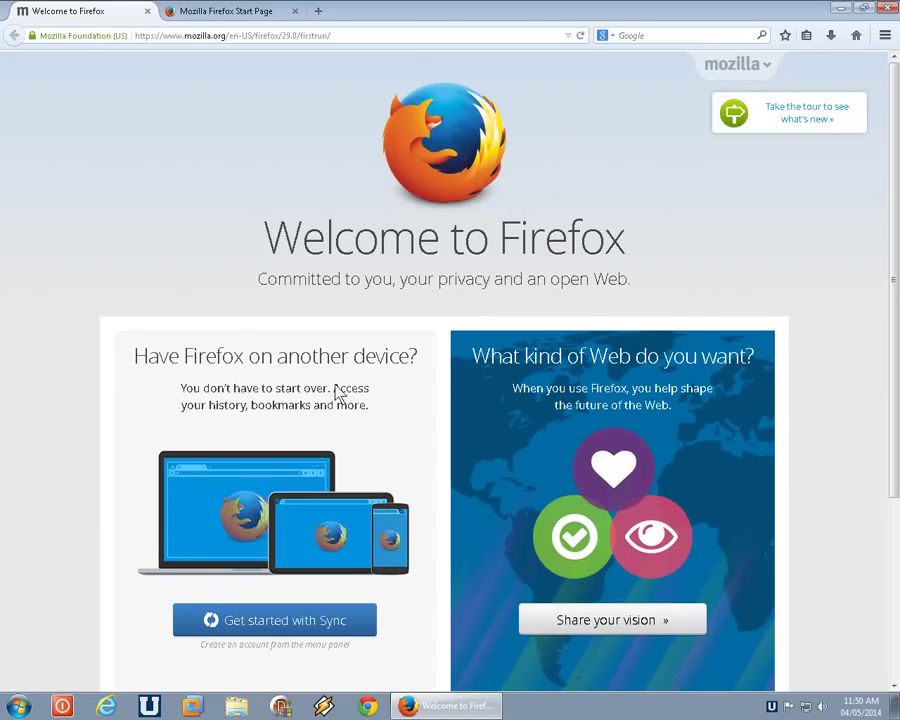
{"action": "left_click", "coordinate": [147, 11]}
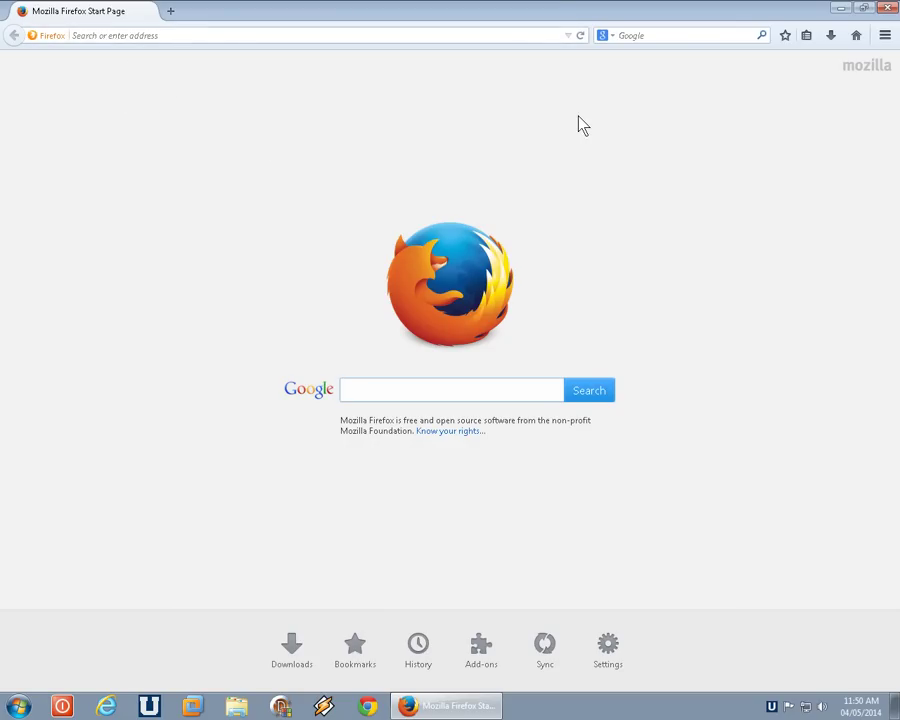
Step: Search Google for 'the beatles' from Firefox's address bar
{"action": "left_click", "coordinate": [205, 35]}
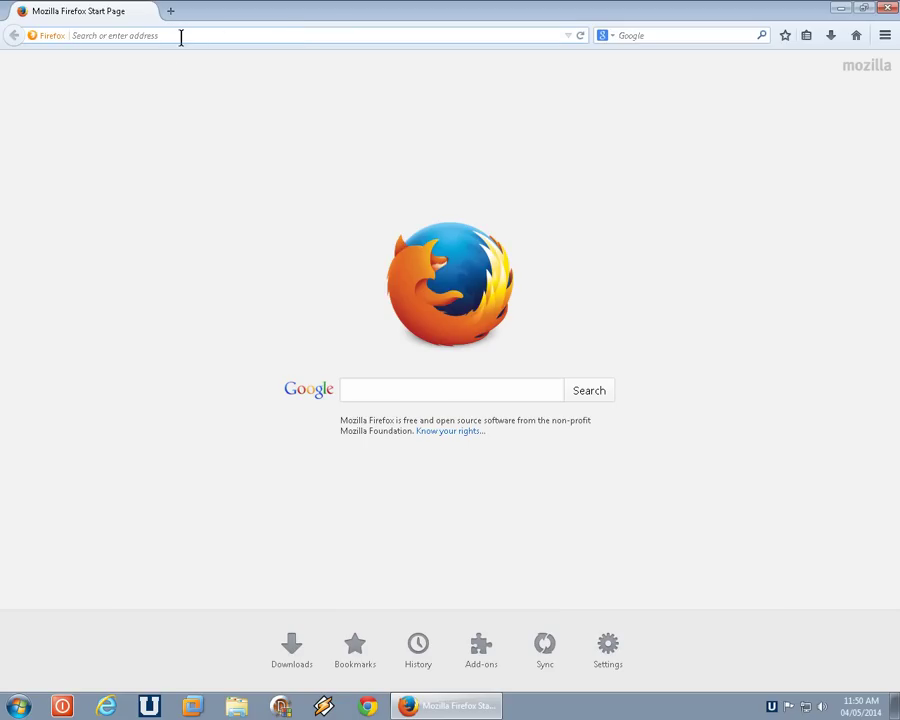
{"action": "type", "text": "the beatle"}
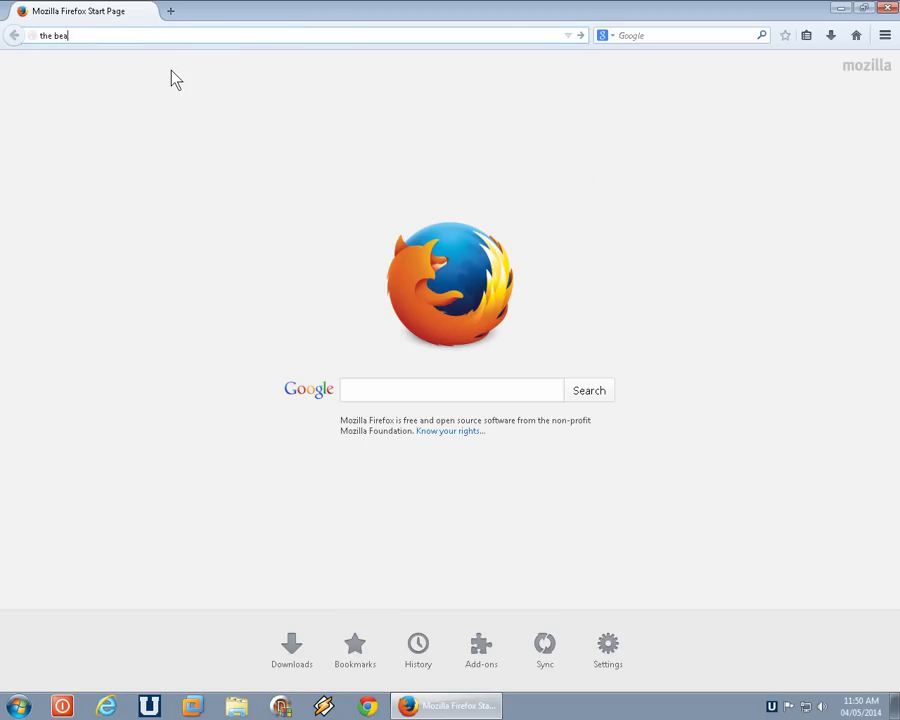
{"action": "type", "text": "s"}
{"action": "key", "text": "Return"}
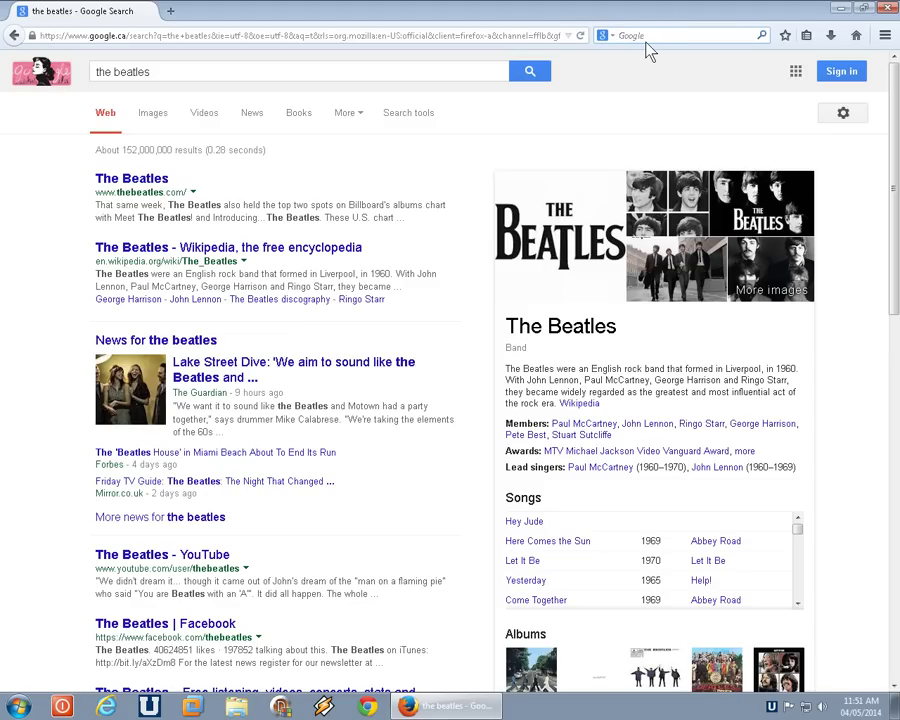
{"action": "left_click", "coordinate": [886, 38]}
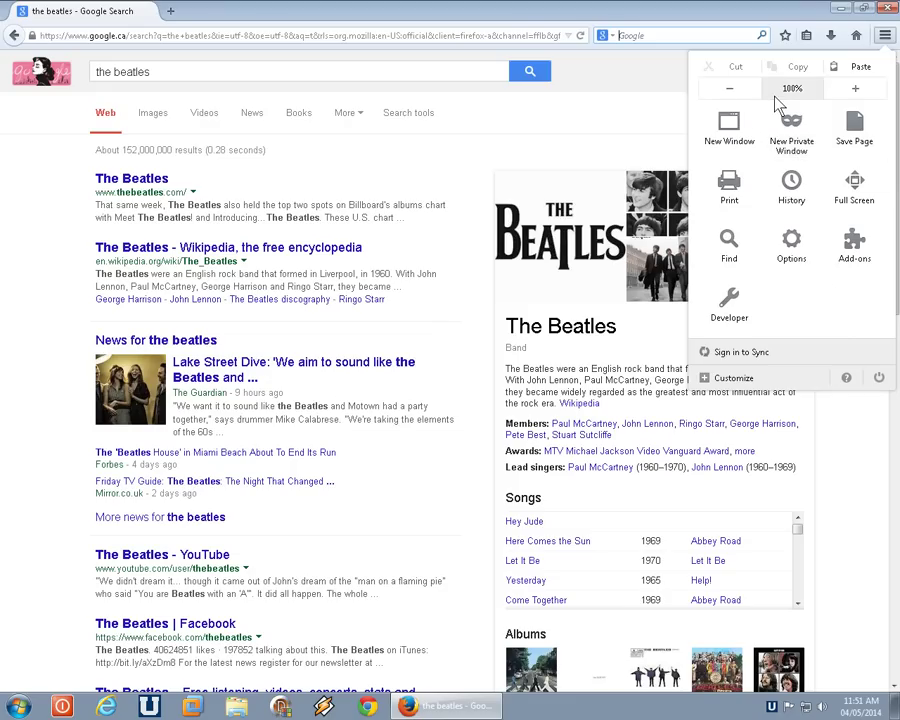
{"action": "left_click", "coordinate": [792, 250]}
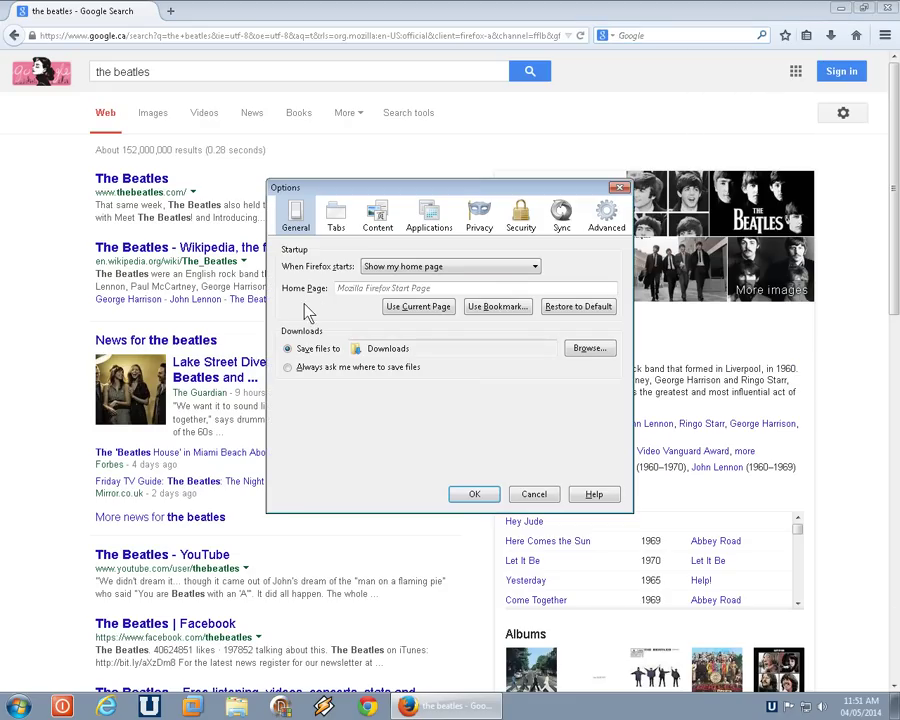
{"action": "left_click", "coordinate": [349, 289]}
{"action": "type", "text": "http"}
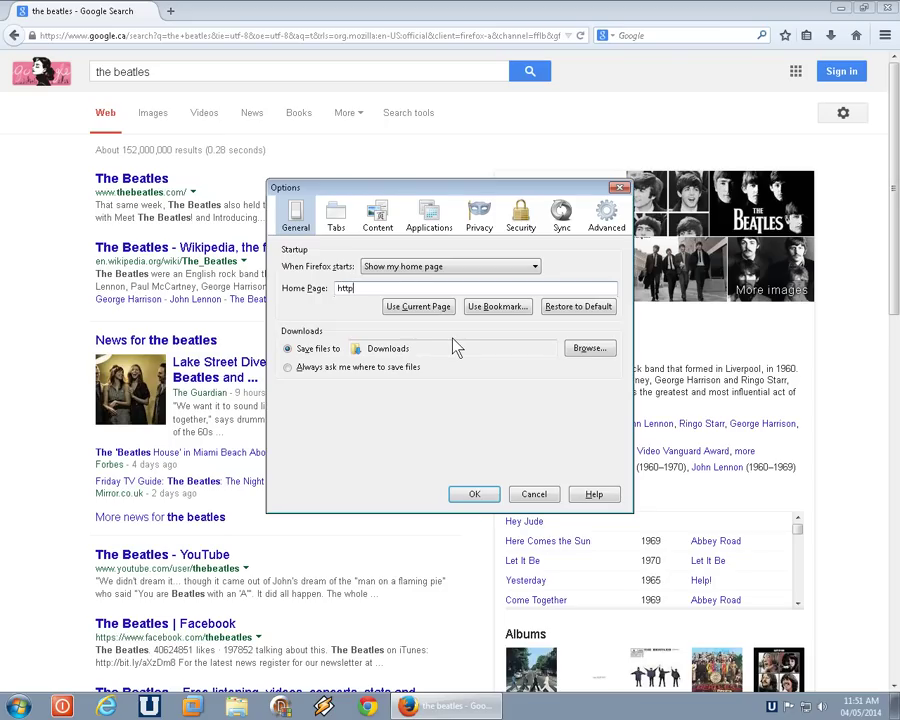
{"action": "type", "text": "://googl"}
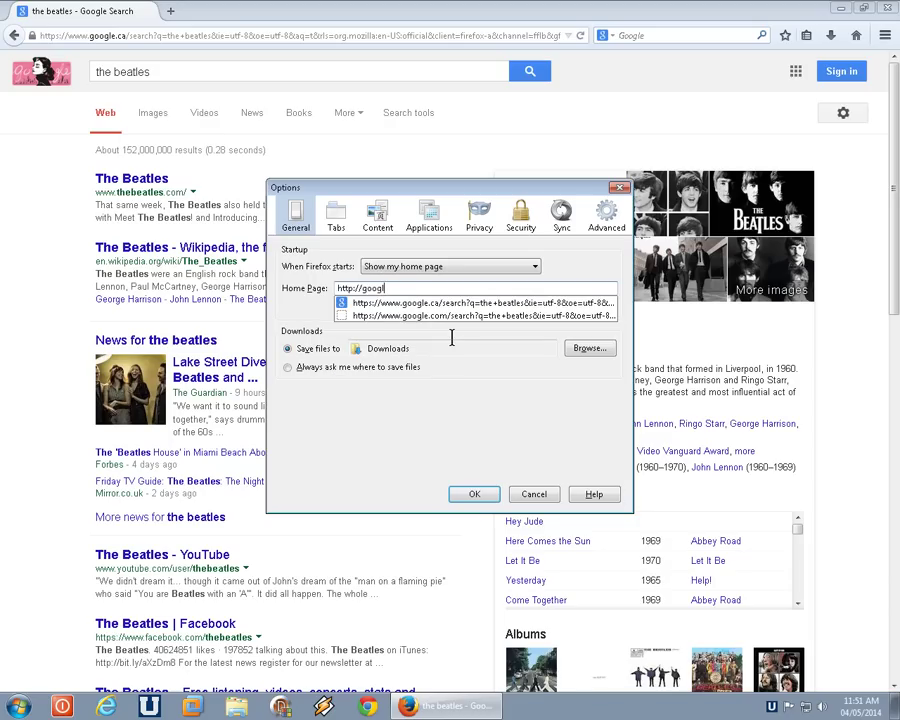
{"action": "type", "text": "e.ca"}
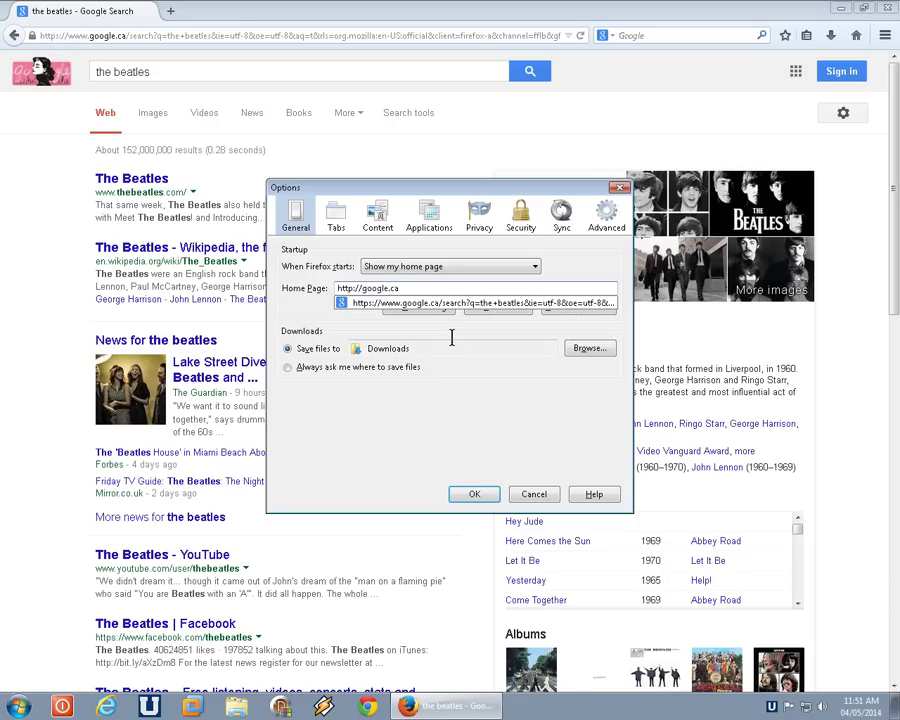
{"action": "left_click", "coordinate": [451, 338]}
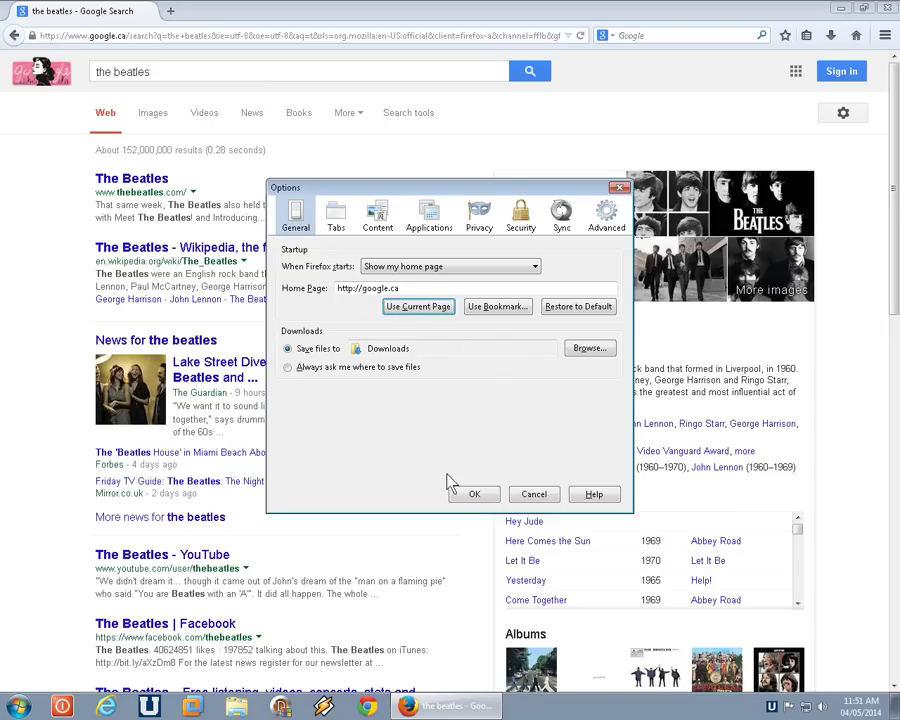
Step: Save the home page, close Firefox and relaunch it from Start > All Programs
{"action": "left_click", "coordinate": [484, 493]}
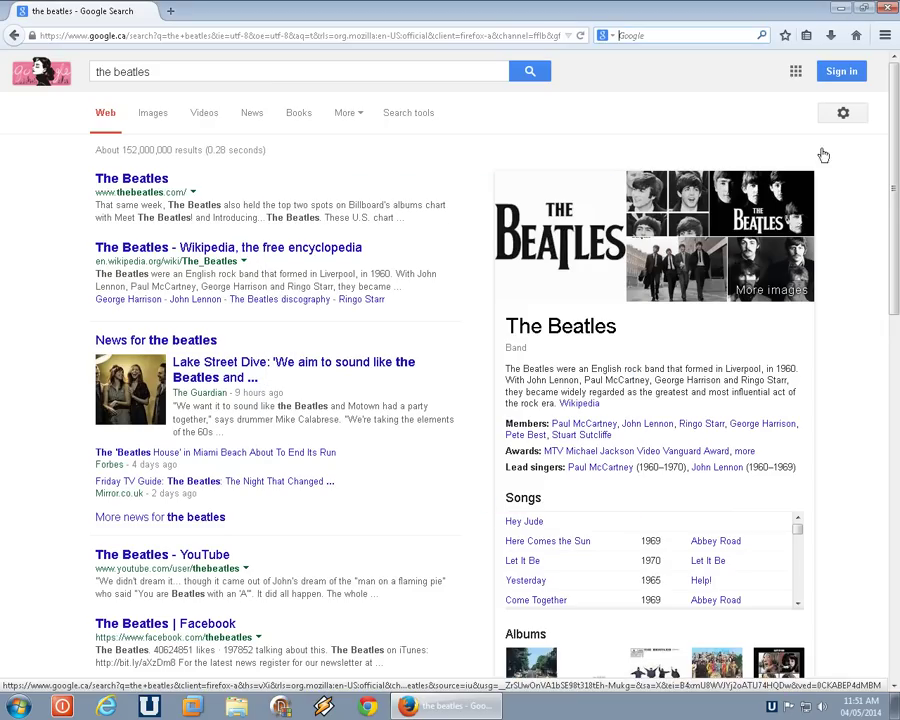
{"action": "left_click", "coordinate": [888, 9]}
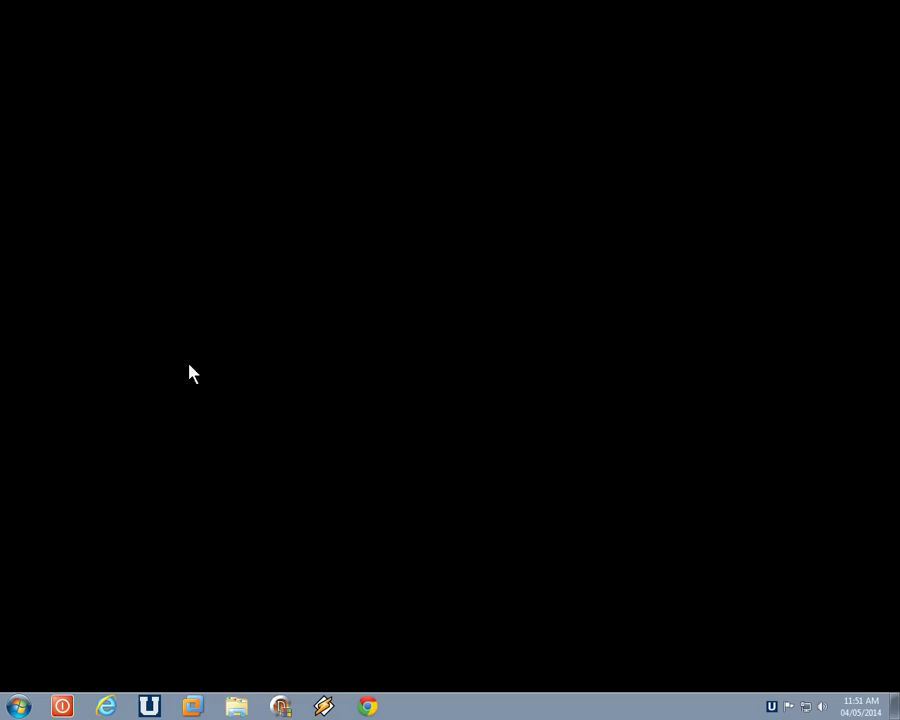
{"action": "left_click", "coordinate": [18, 706]}
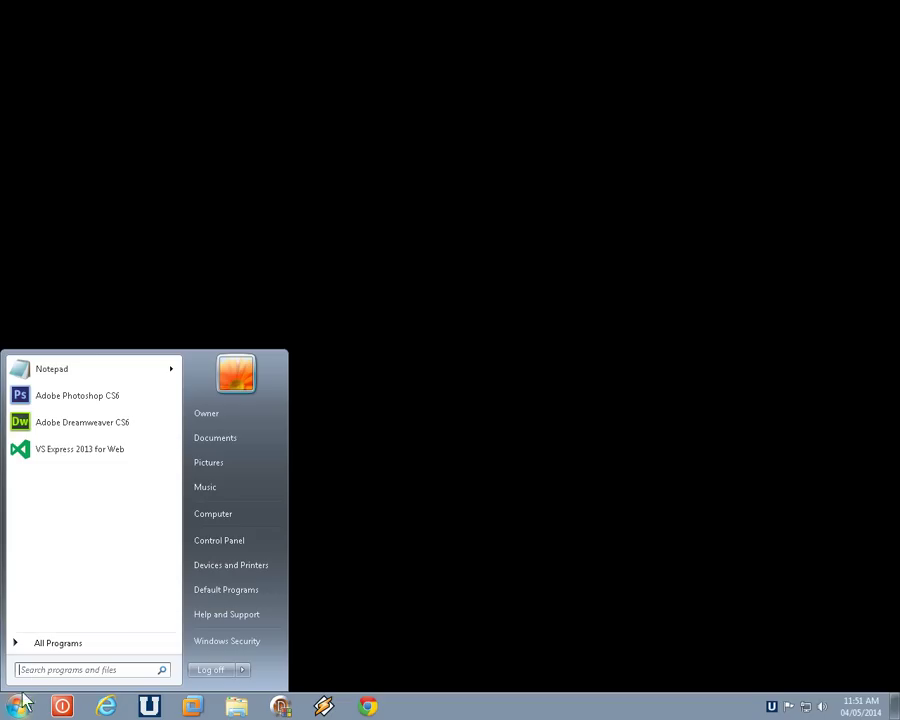
{"action": "left_click", "coordinate": [44, 650]}
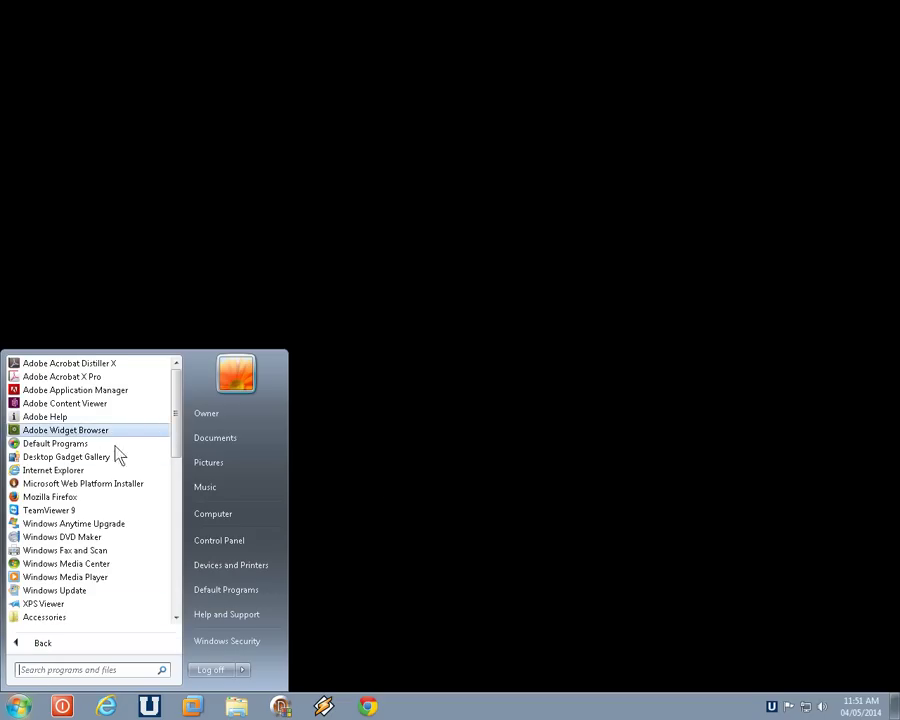
{"action": "left_click", "coordinate": [54, 499]}
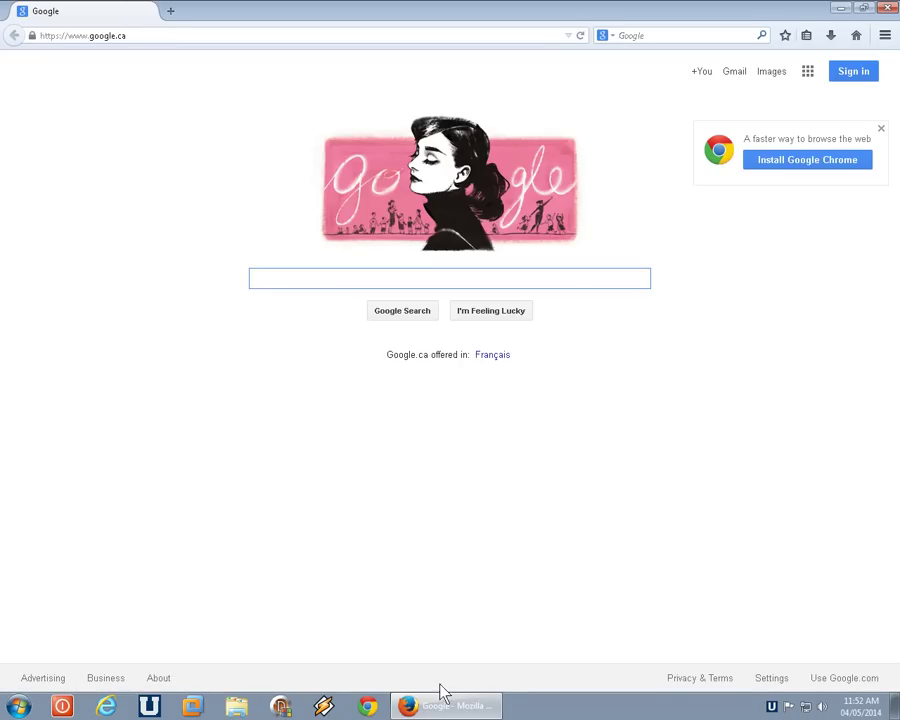
Step: Pin Firefox to the Windows taskbar, close it, and relaunch it from the pinned icon
{"action": "mouse_move", "coordinate": [421, 712]}
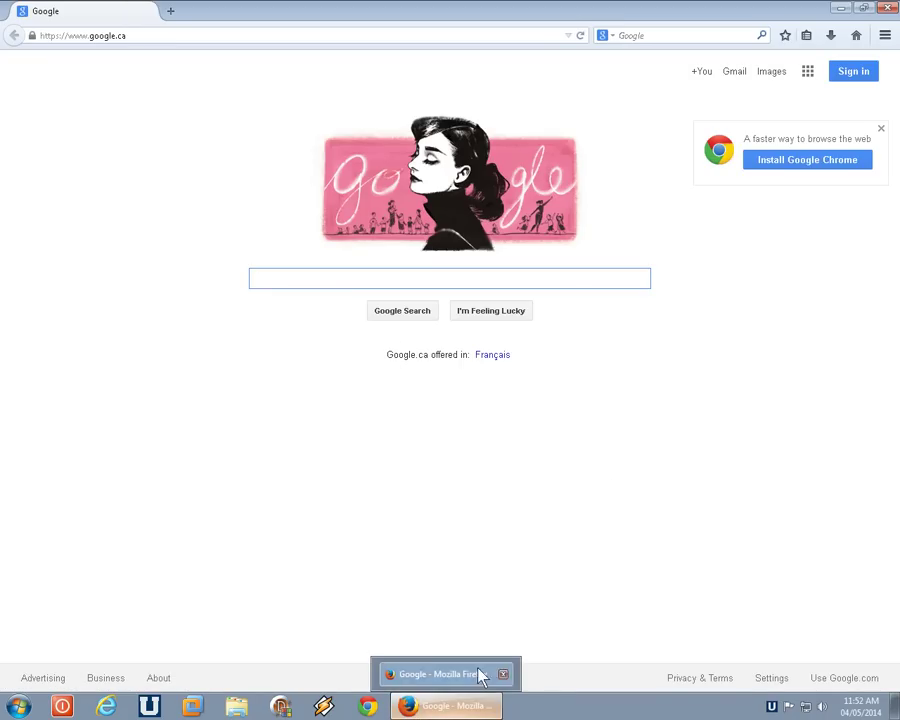
{"action": "right_click", "coordinate": [441, 711]}
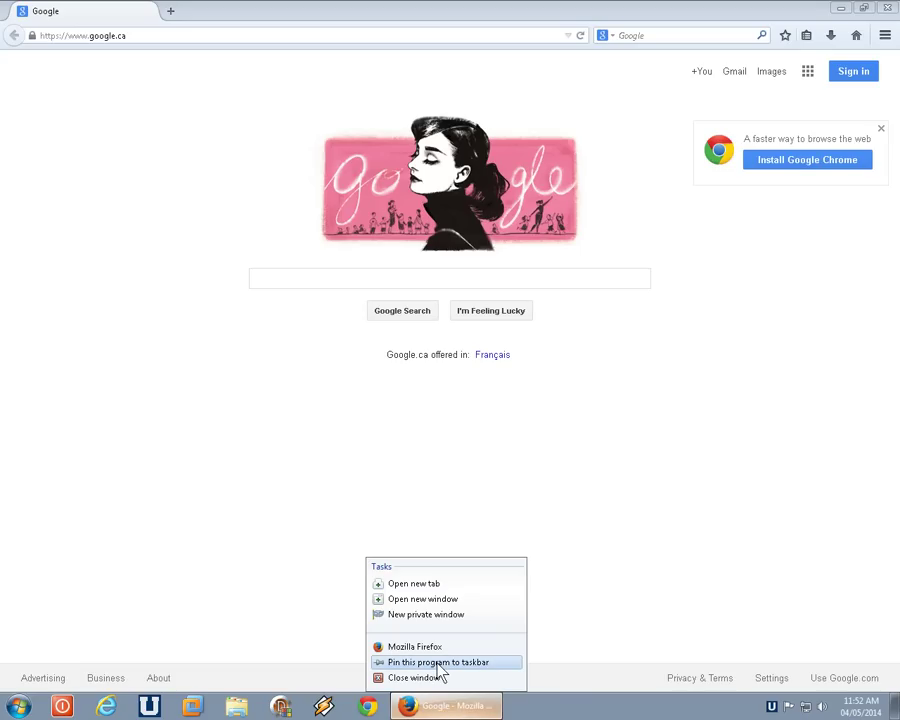
{"action": "left_click", "coordinate": [440, 662]}
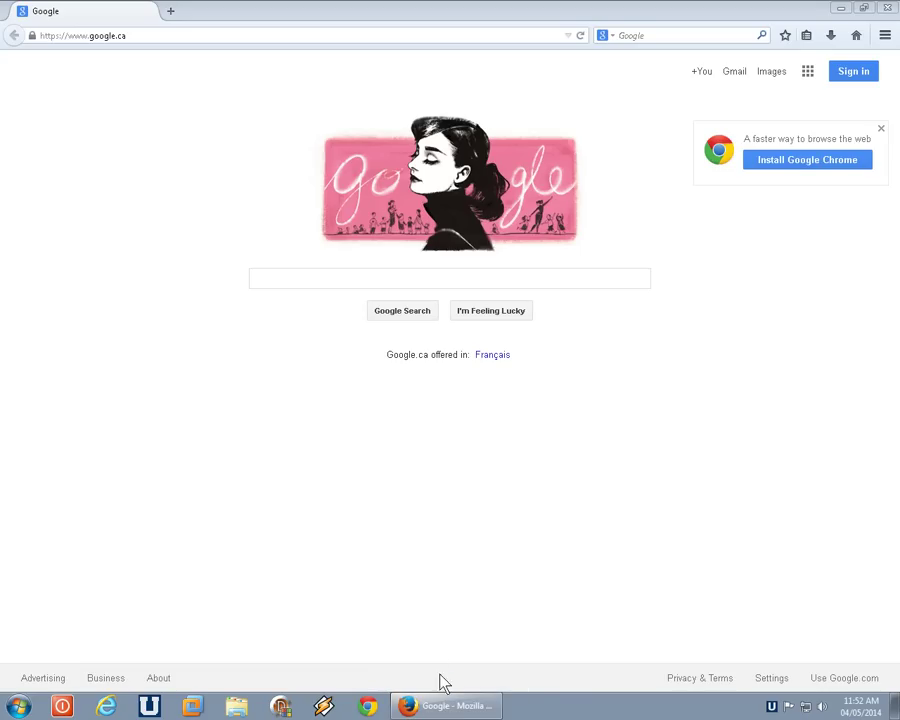
{"action": "left_click", "coordinate": [884, 8]}
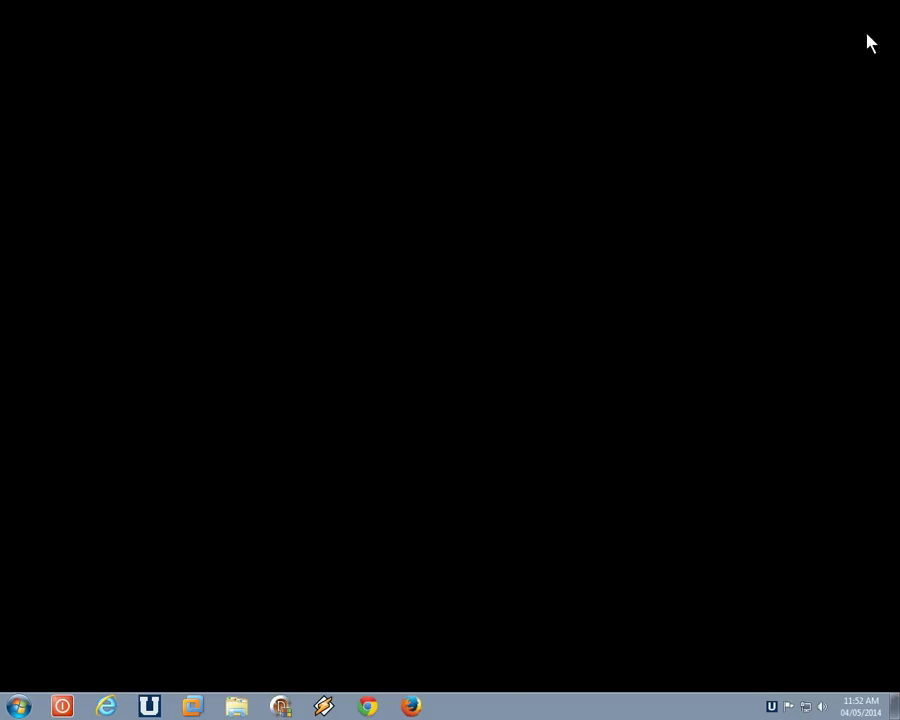
{"action": "left_click", "coordinate": [412, 707]}
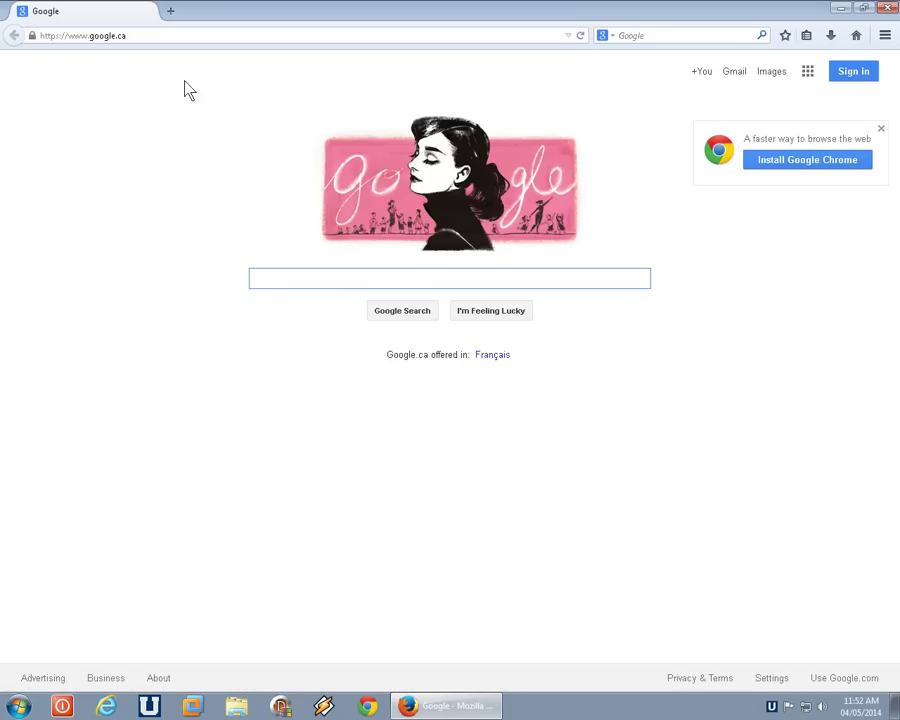
Step: In Options > Privacy, set Firefox's history setting to Never remember history
{"action": "left_click", "coordinate": [885, 36]}
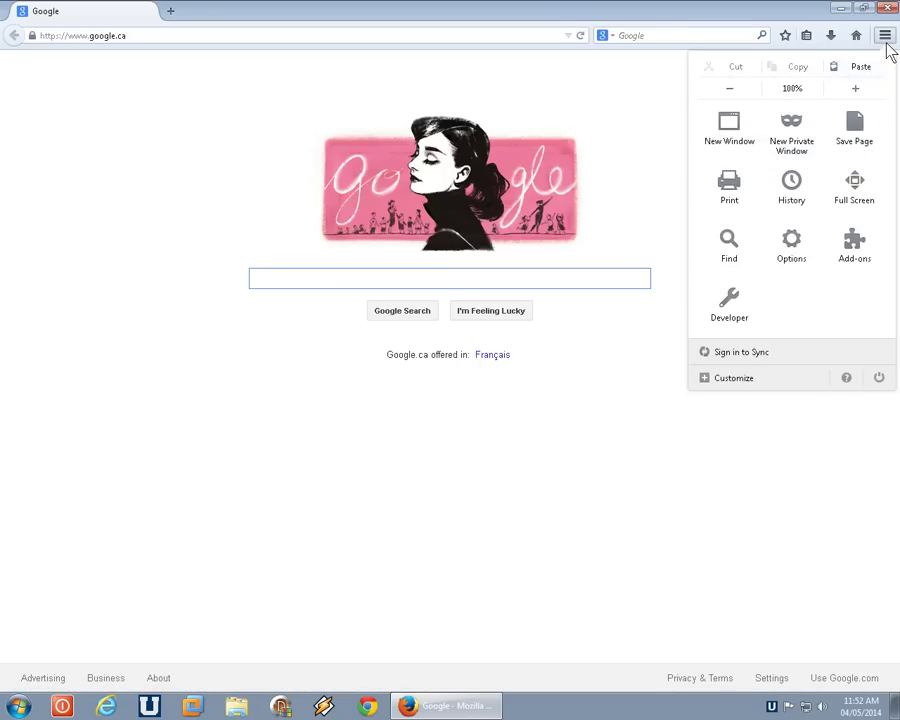
{"action": "left_click", "coordinate": [793, 247]}
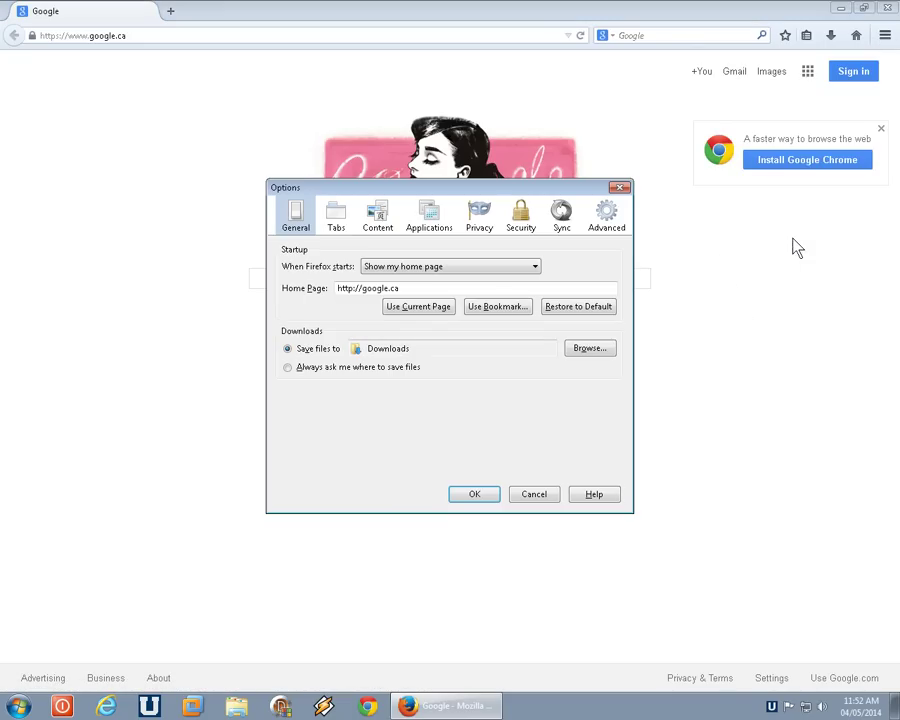
{"action": "left_click", "coordinate": [479, 218]}
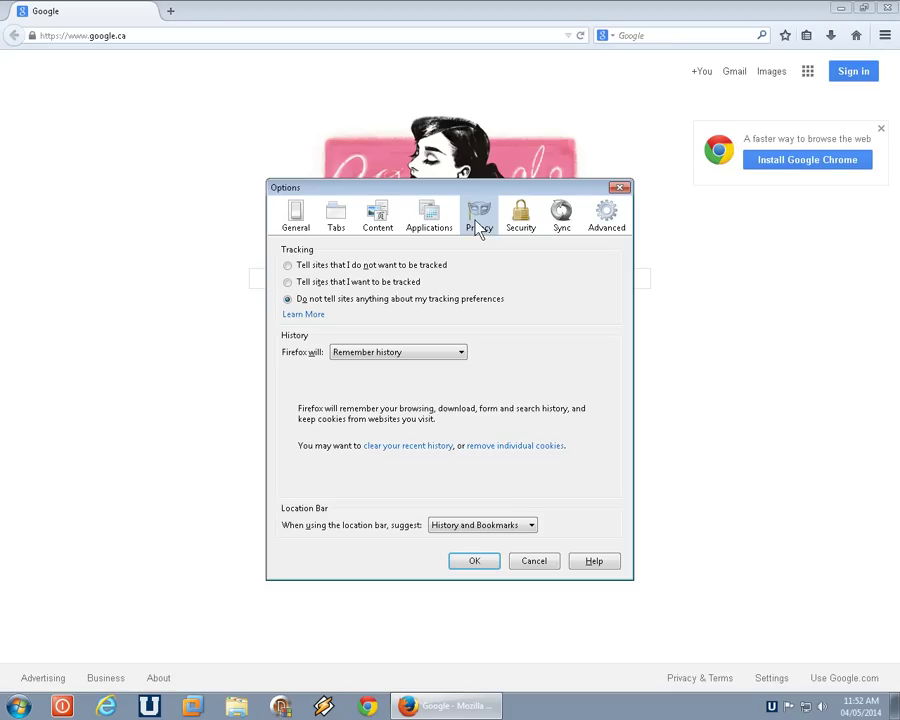
{"action": "left_click", "coordinate": [406, 356]}
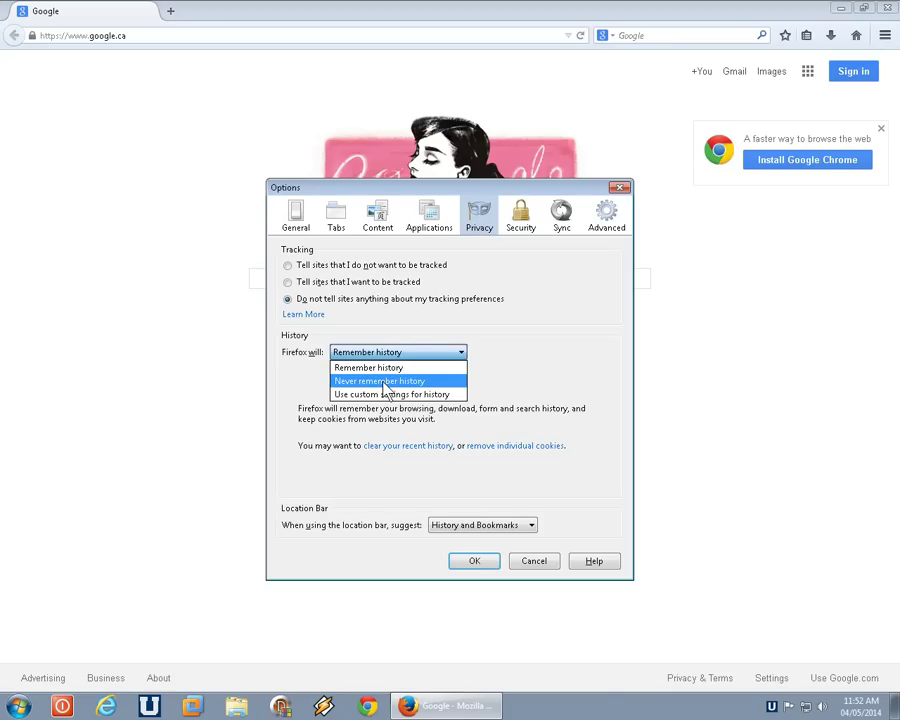
{"action": "left_click", "coordinate": [384, 382]}
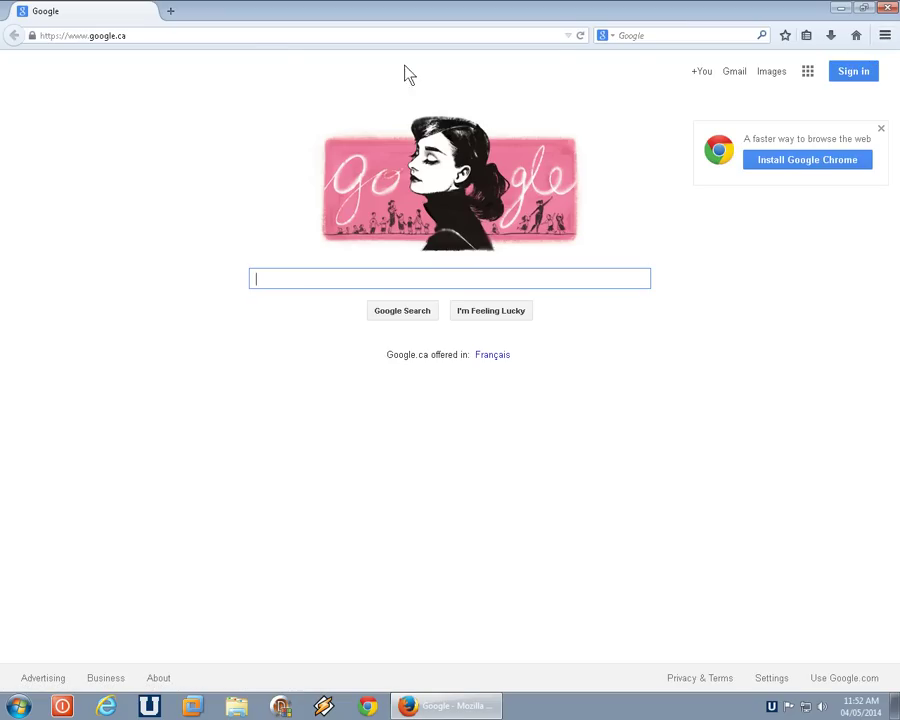
Step: Go to adobe.com and choose the Canada - English Adobe site
{"action": "left_click", "coordinate": [252, 42]}
{"action": "type", "text": "adobe.com"}
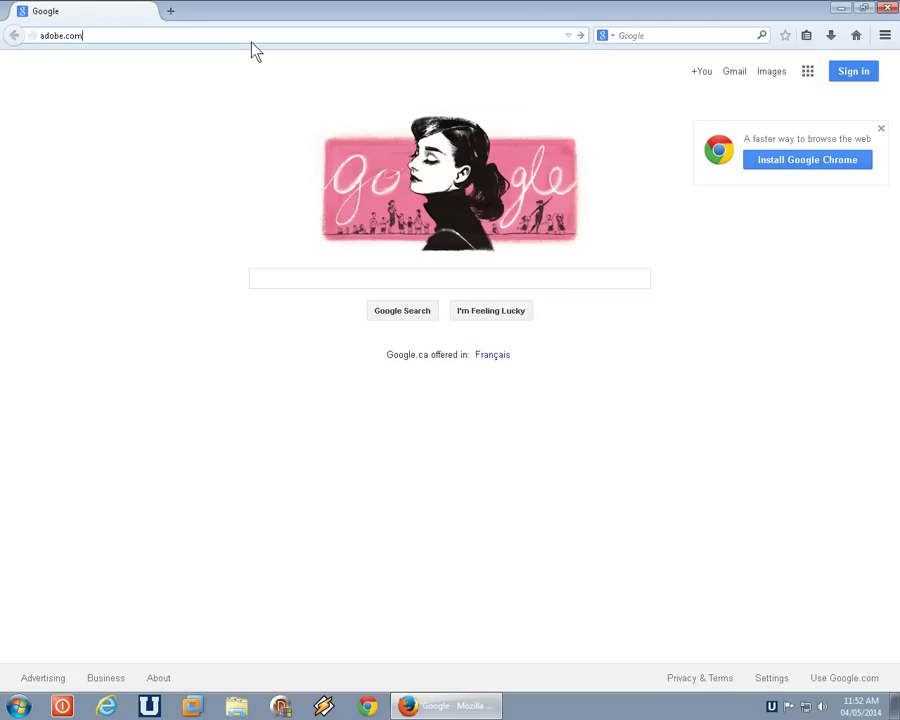
{"action": "key", "text": "Return"}
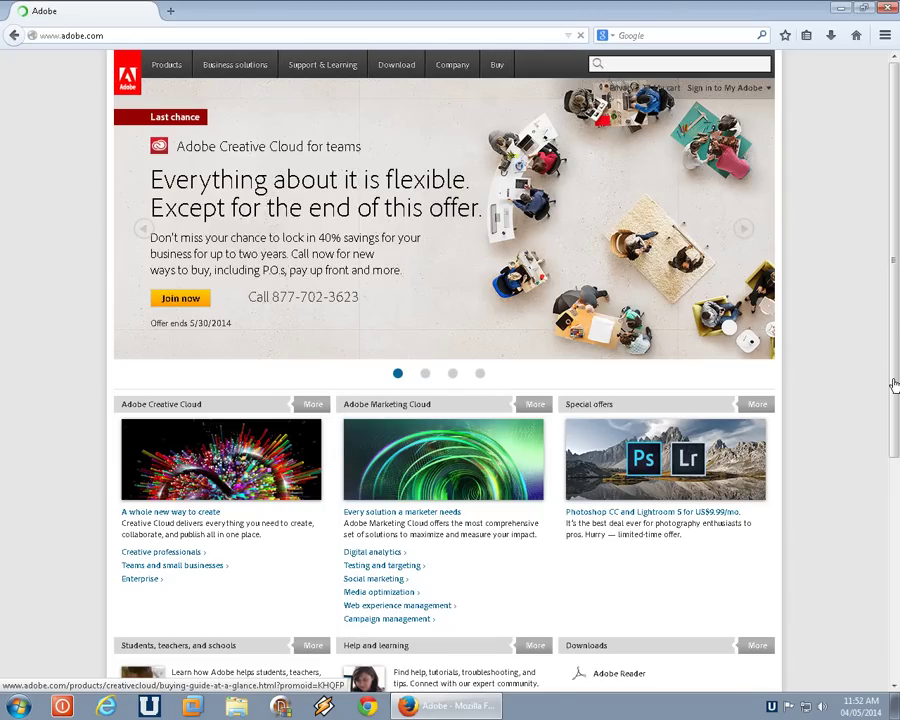
{"action": "scroll", "coordinate": [890, 469], "scroll_direction": "down", "scroll_amount": 3}
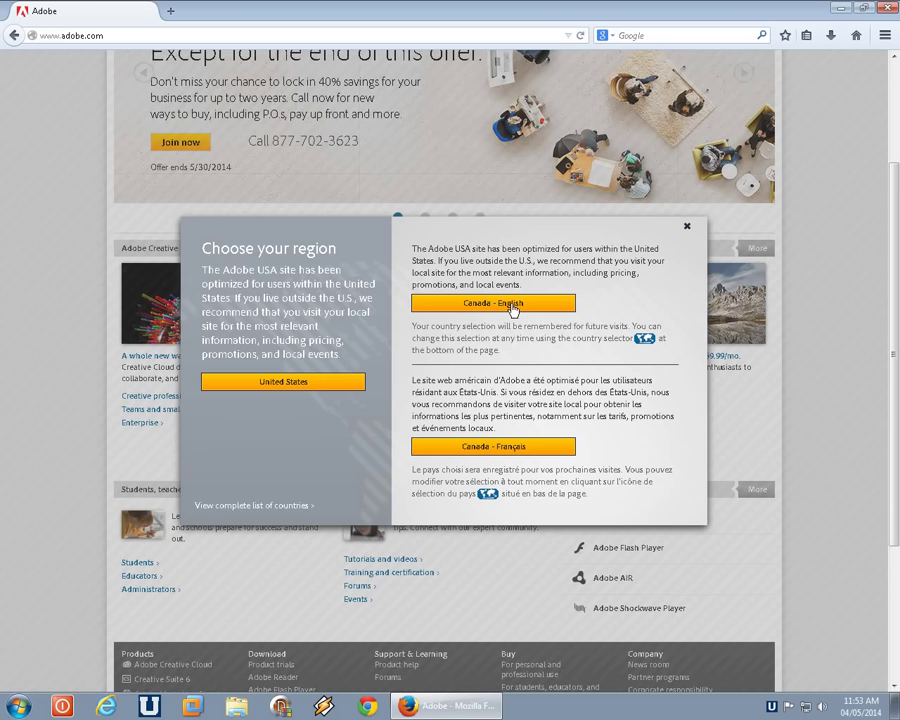
{"action": "left_click", "coordinate": [513, 305]}
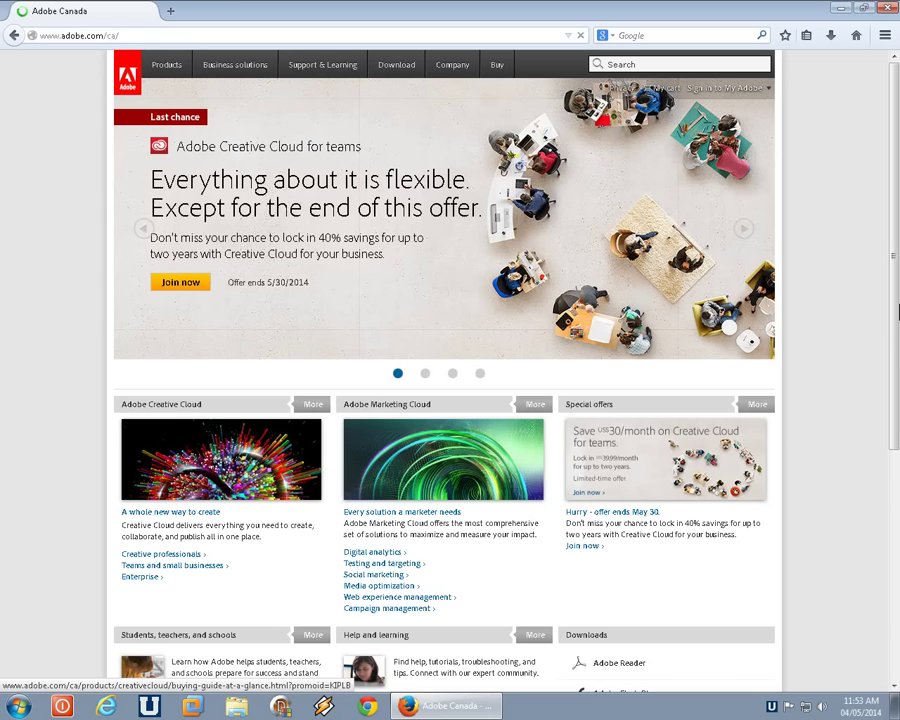
Step: Open the Adobe Flash Player download page, then close Firefox
{"action": "left_click_drag", "start_coordinate": [892, 311], "coordinate": [890, 475]}
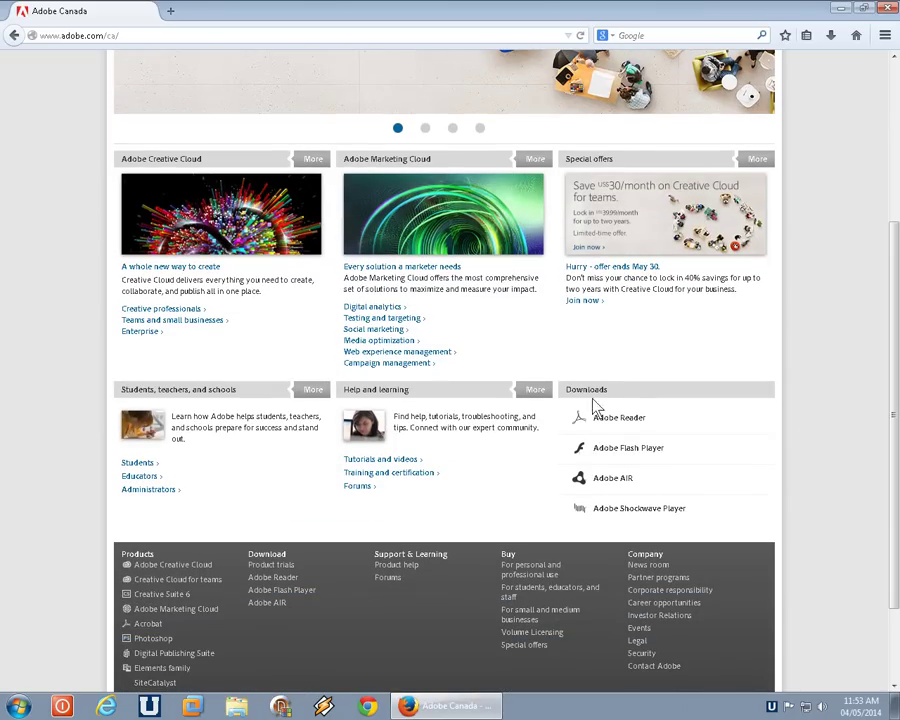
{"action": "left_click", "coordinate": [617, 455]}
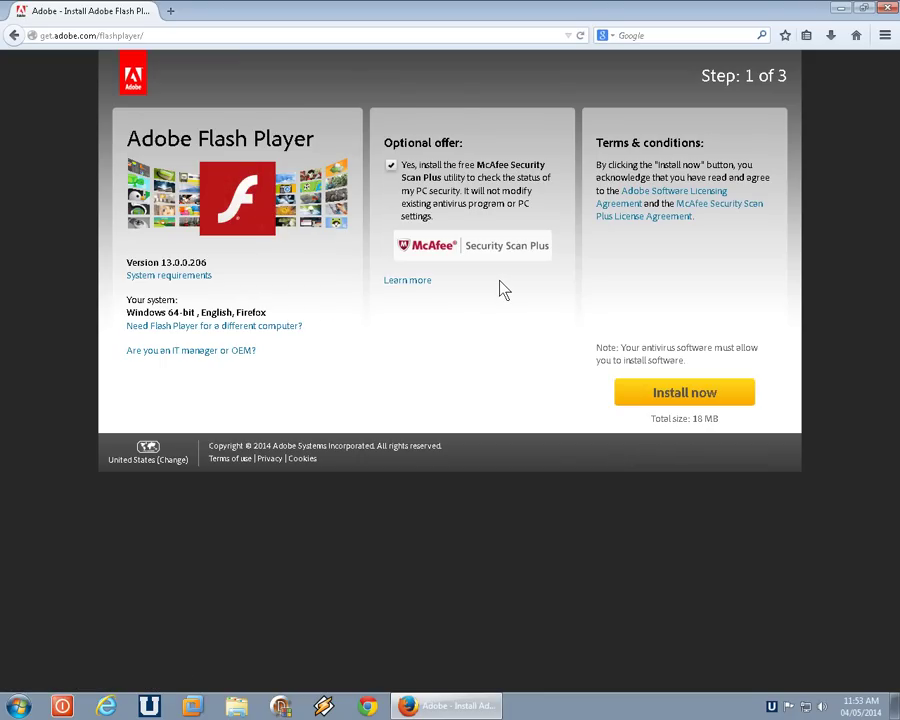
{"action": "left_click", "coordinate": [885, 9]}
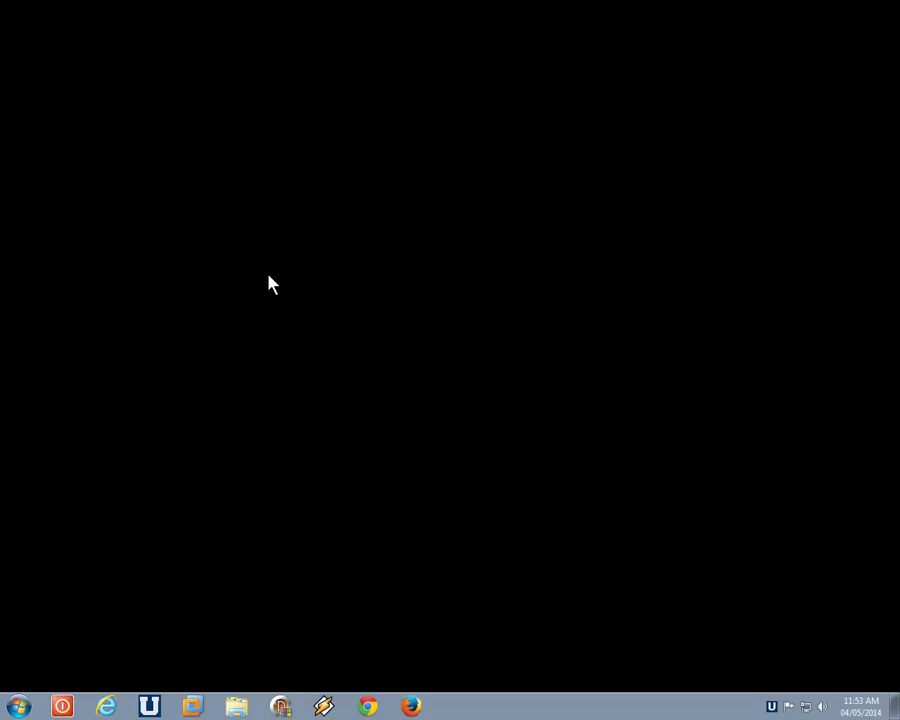